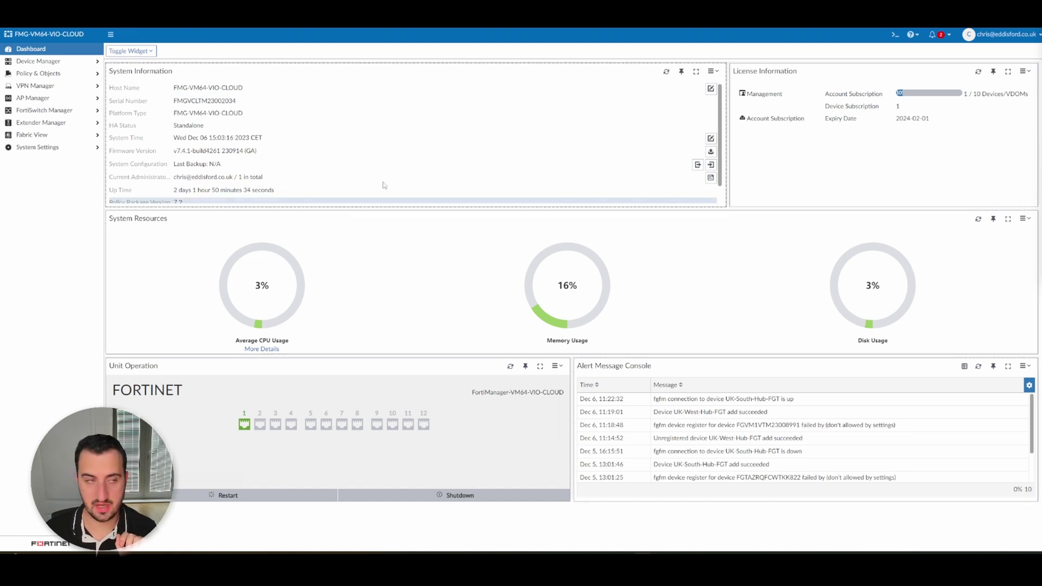
- Open Policy & Objects to show the Firewall Objects list of 15 IPv4 addresses
left_click(51, 75)
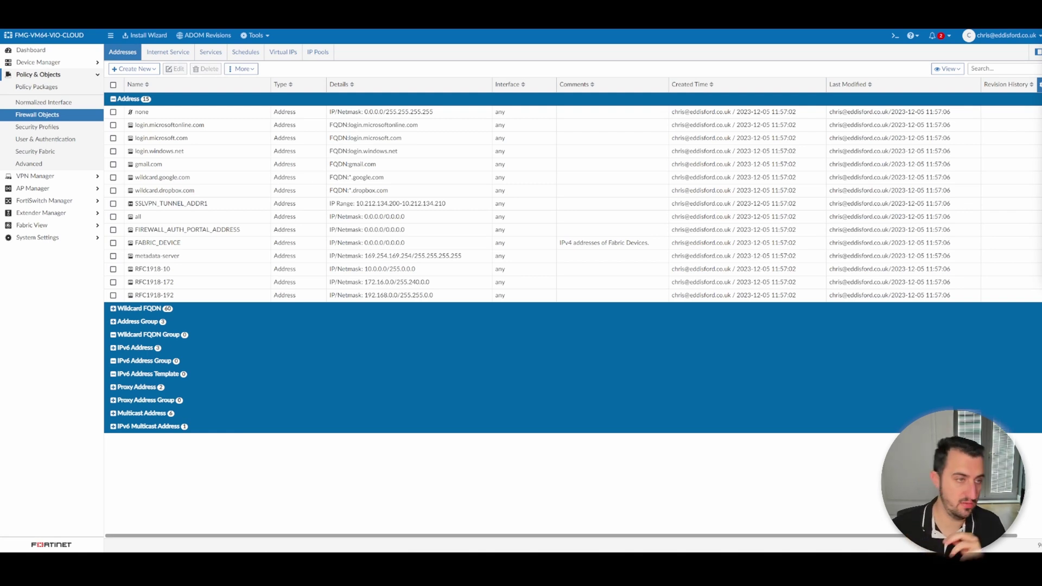
left_click(48, 130)
left_click(48, 138)
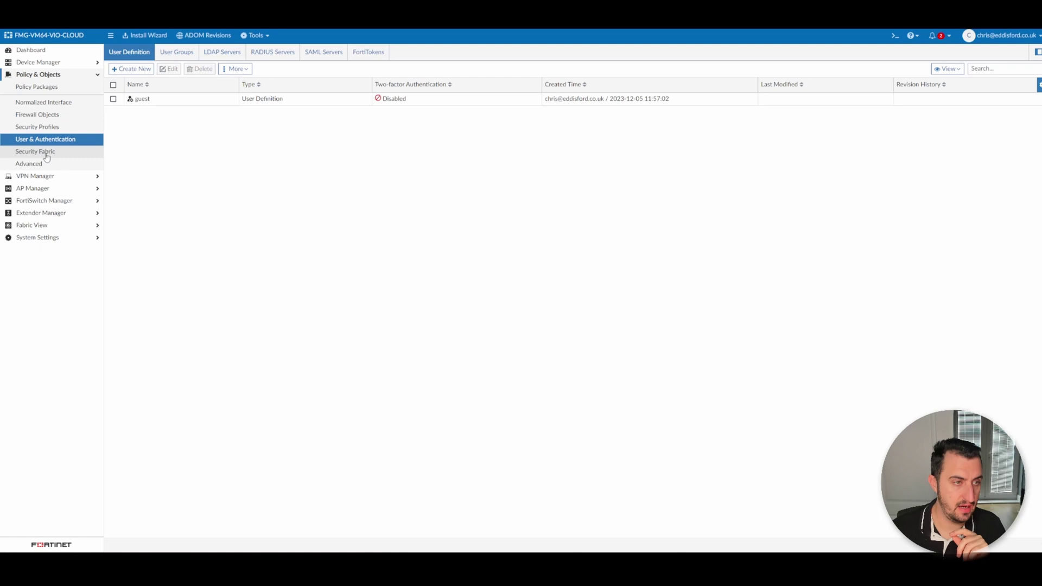
left_click(52, 153)
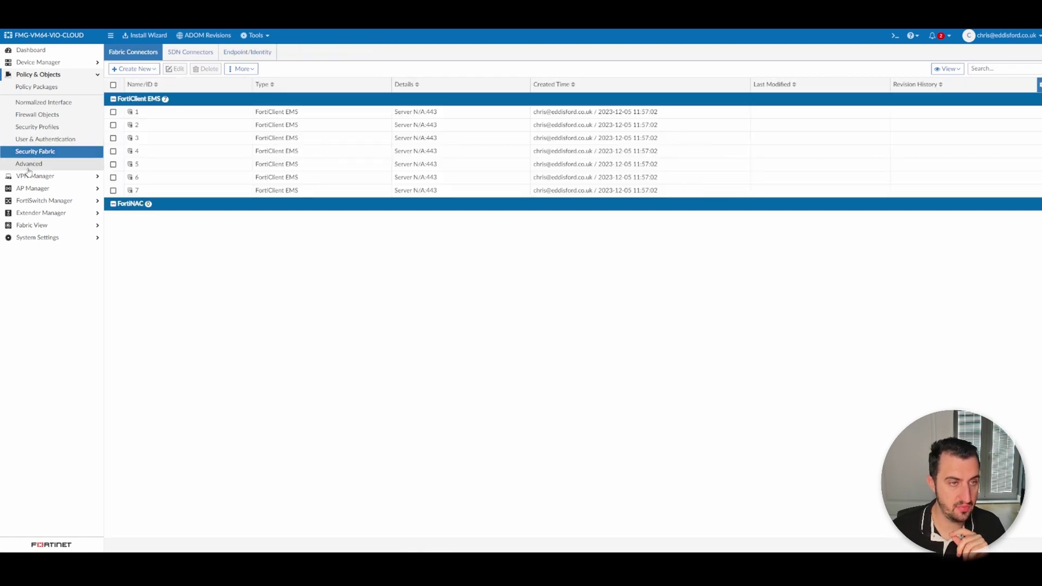
left_click(30, 164)
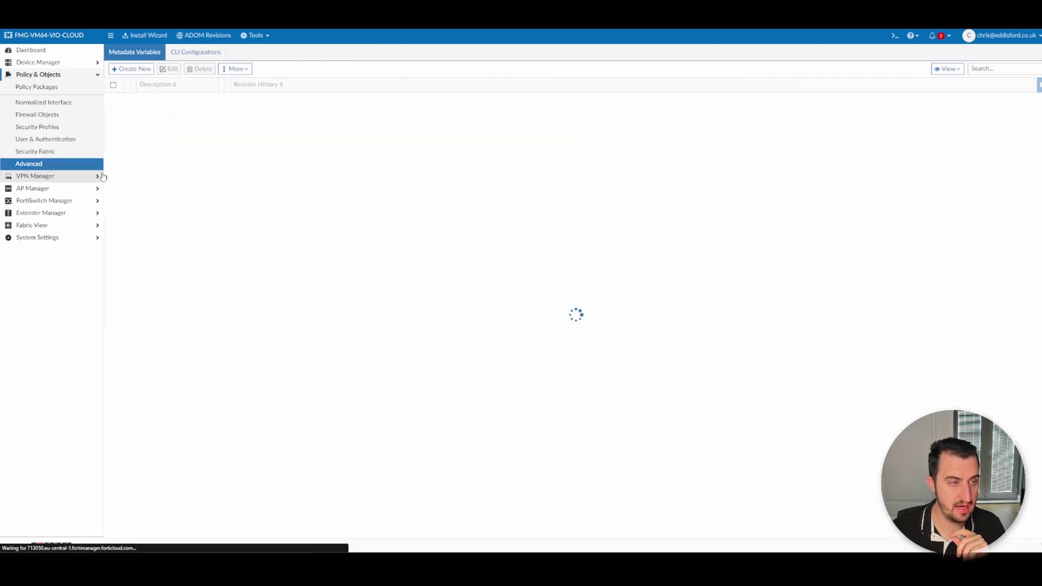
left_click(47, 118)
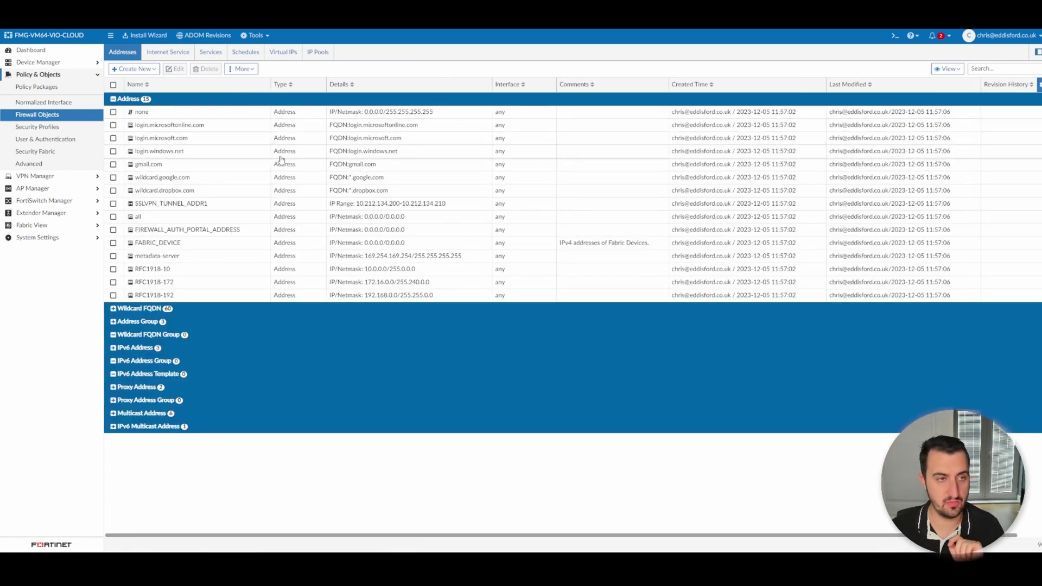
- Create address Google_DNS with IP 8.8.8.8/32 and change note 'Google DNS Server'
left_click(136, 69)
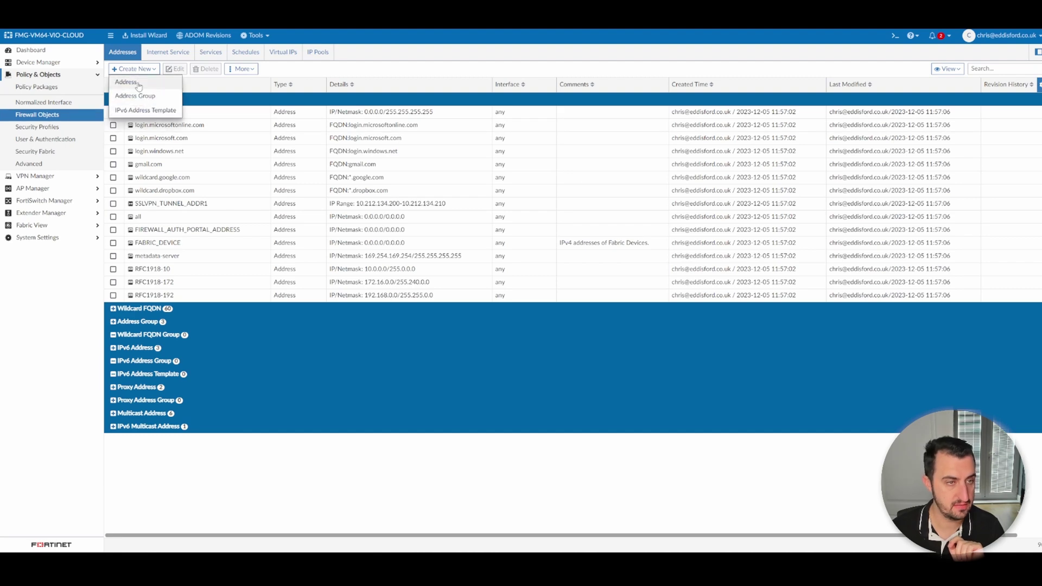
left_click(128, 81)
left_click(807, 89)
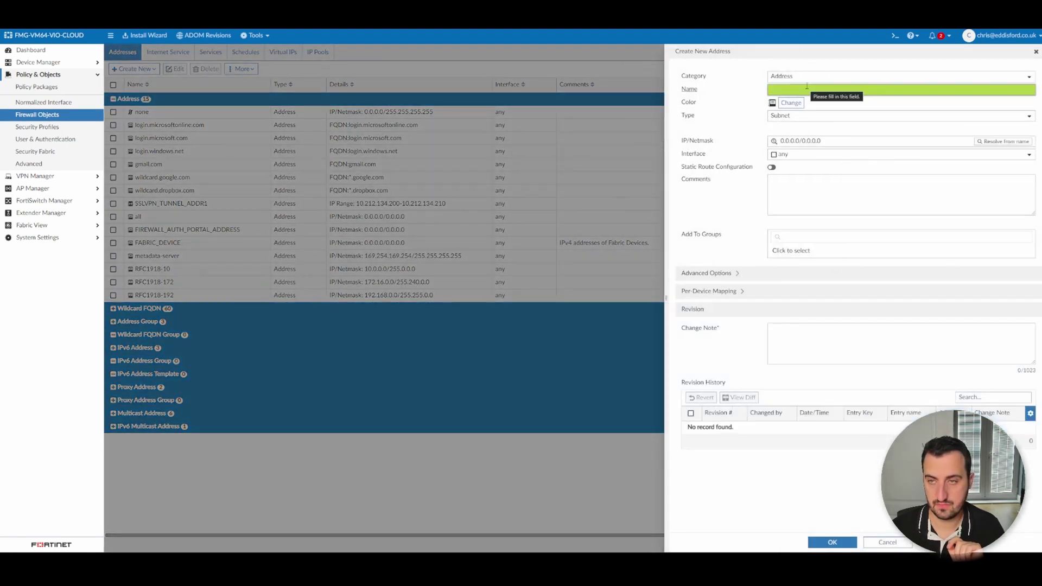
mouse_move(556, 549)
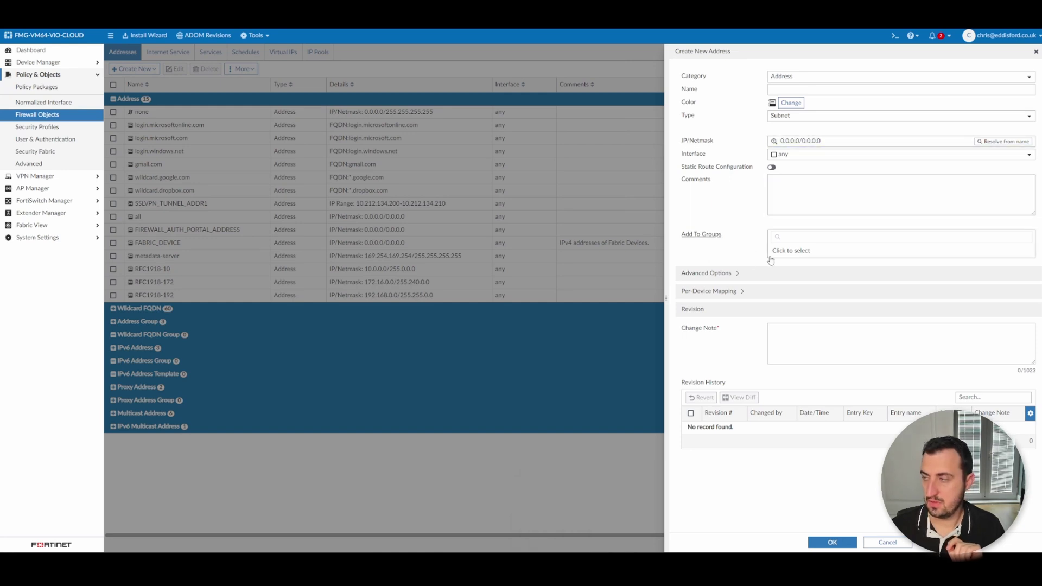
left_click(802, 88)
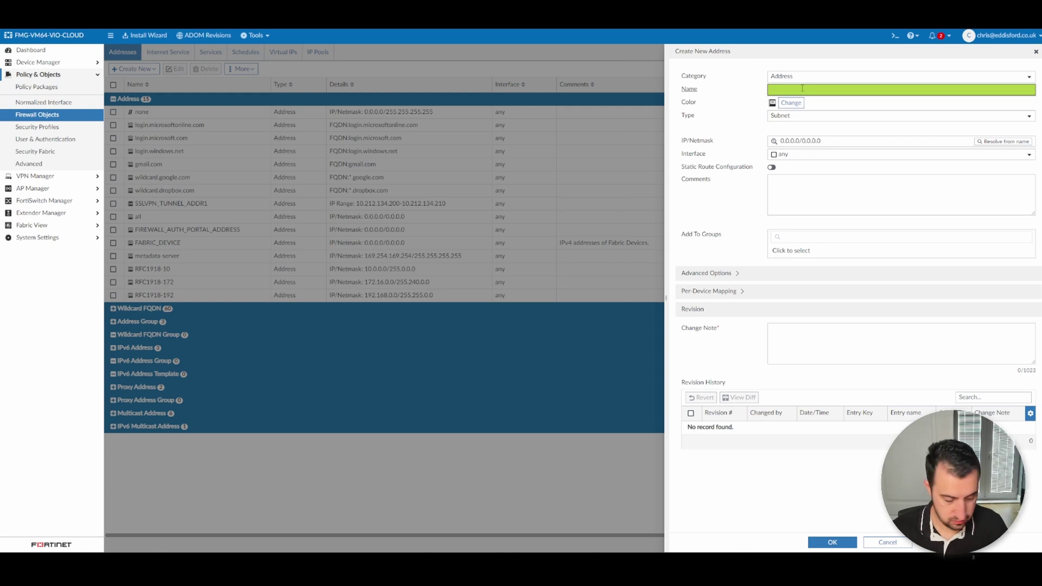
type("Google")
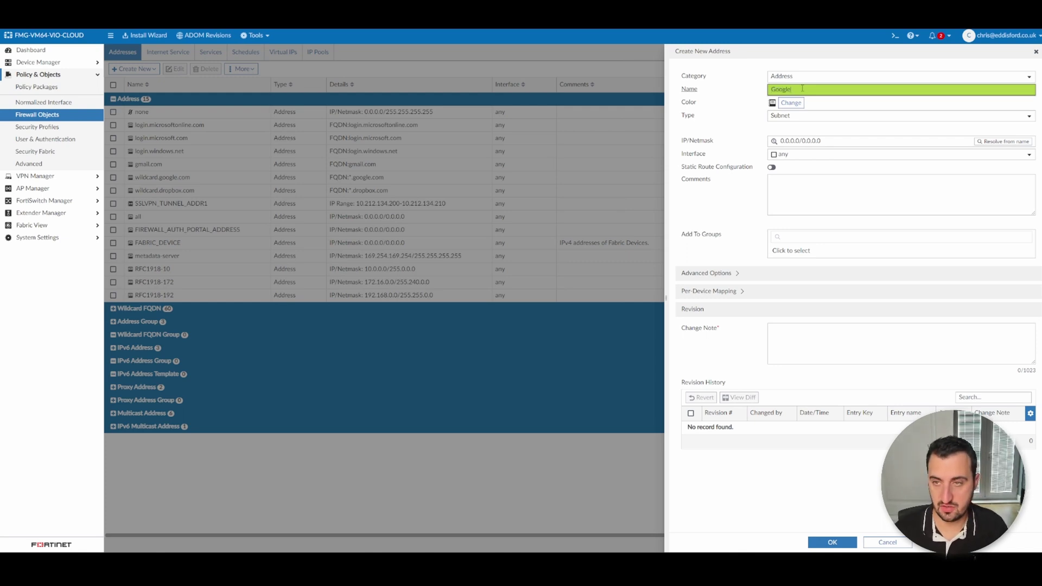
type("_DNS")
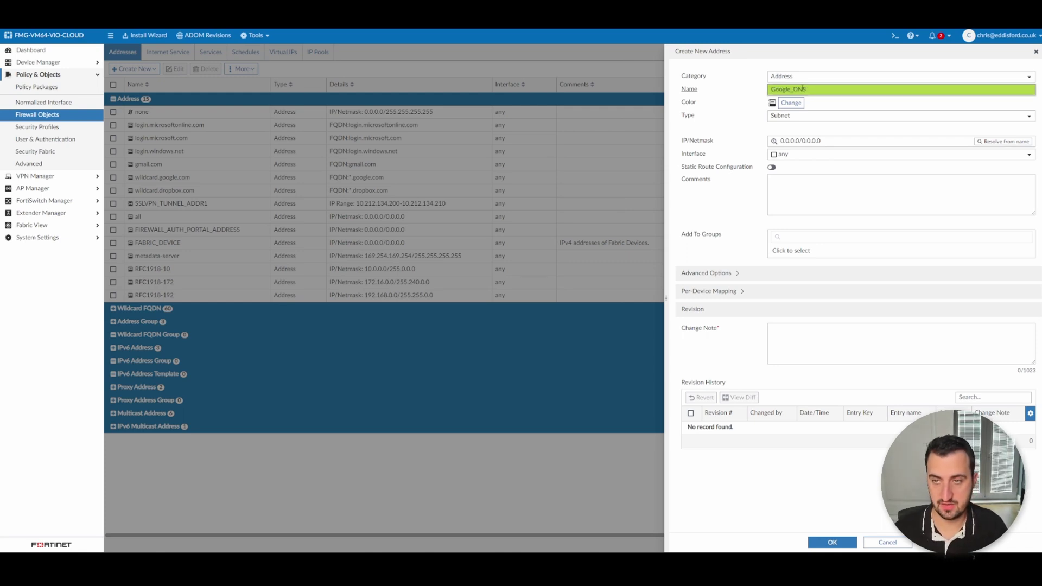
left_click(840, 145)
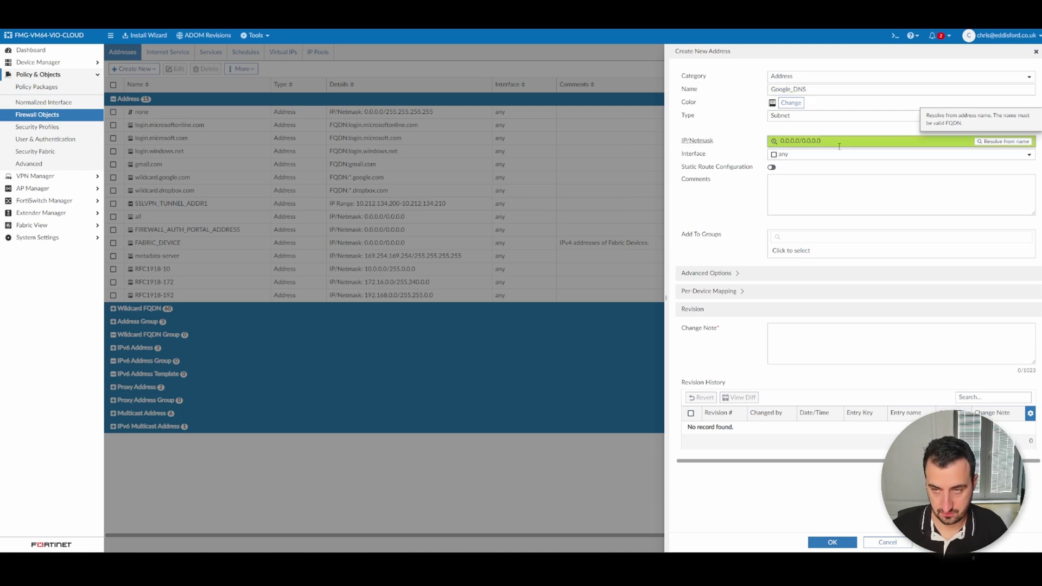
triple_click(840, 145)
type("8.8.8.8/32")
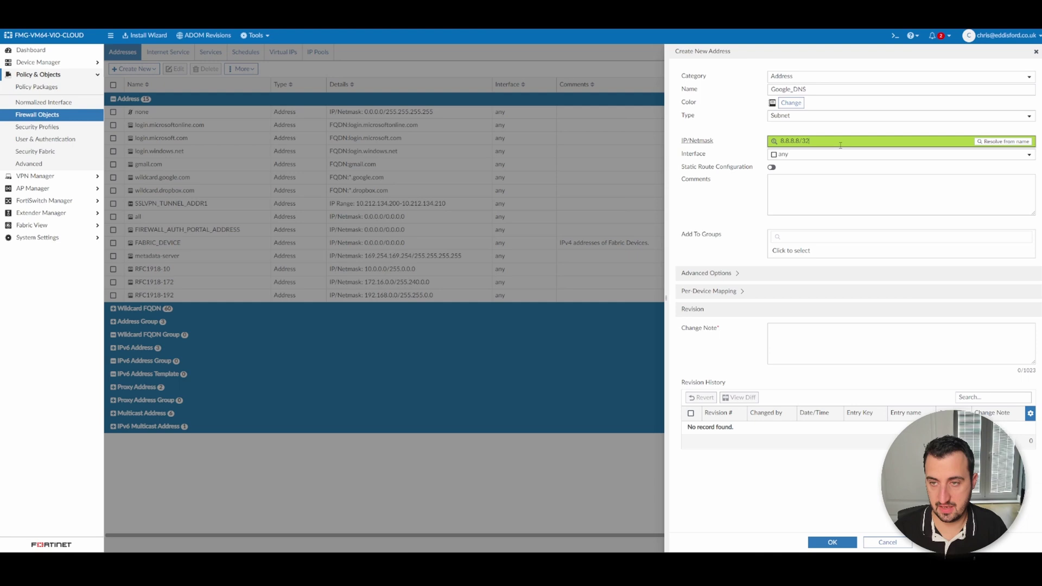
left_click(812, 156)
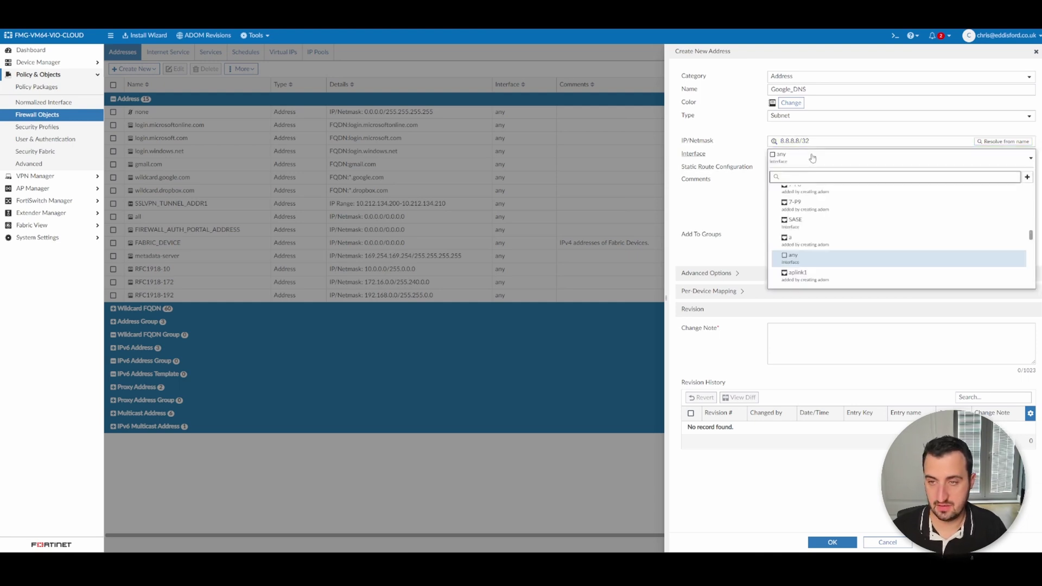
left_click(813, 156)
left_click(799, 160)
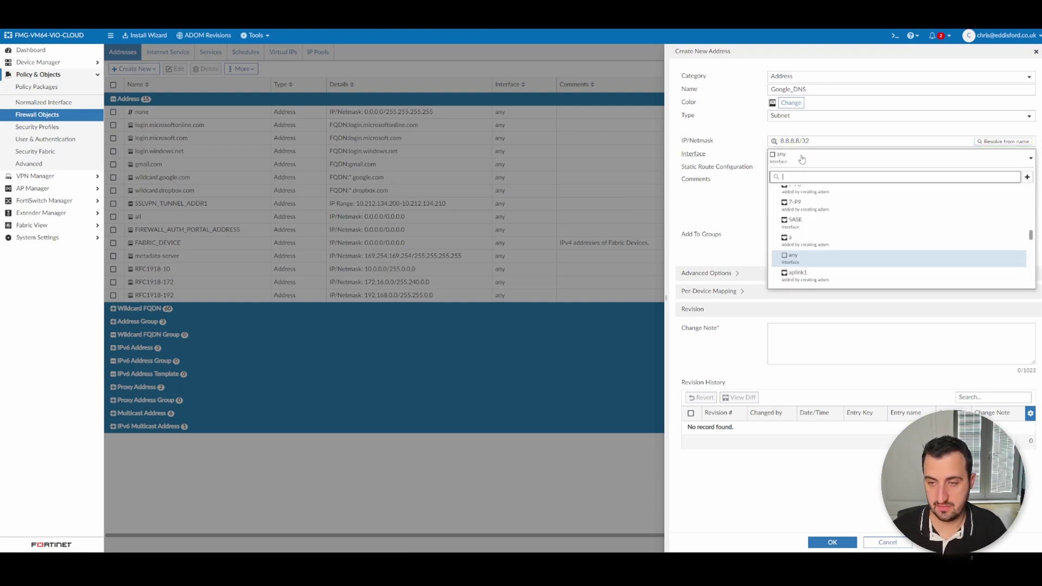
left_click(834, 541)
type("G")
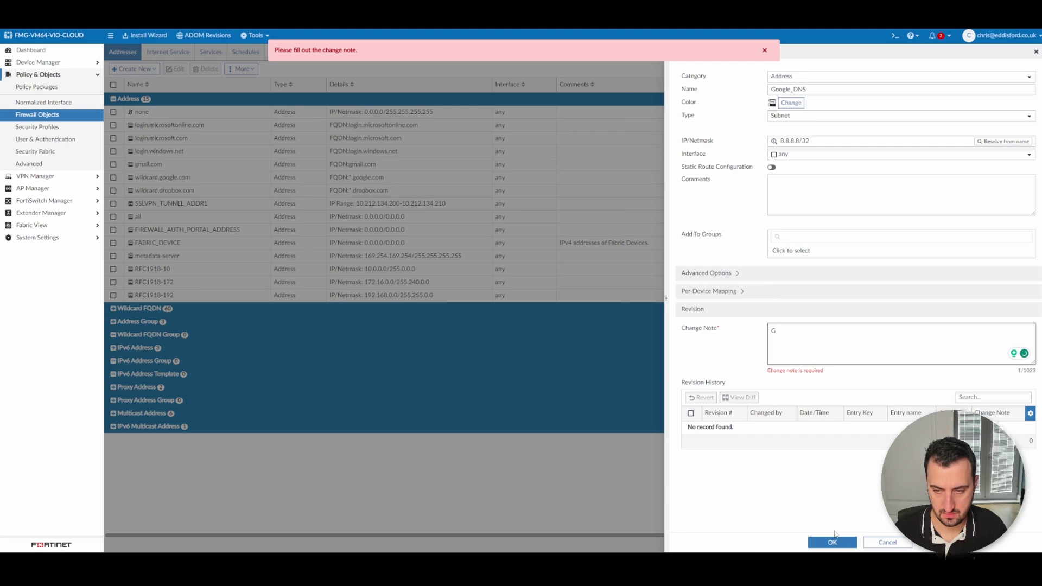
type("oogle DNS Server")
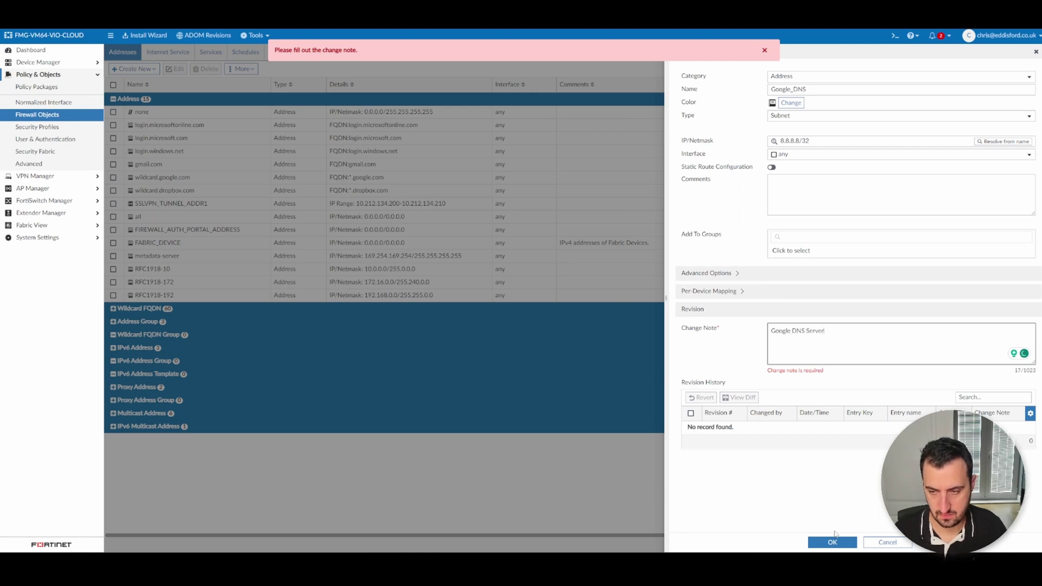
left_click(833, 541)
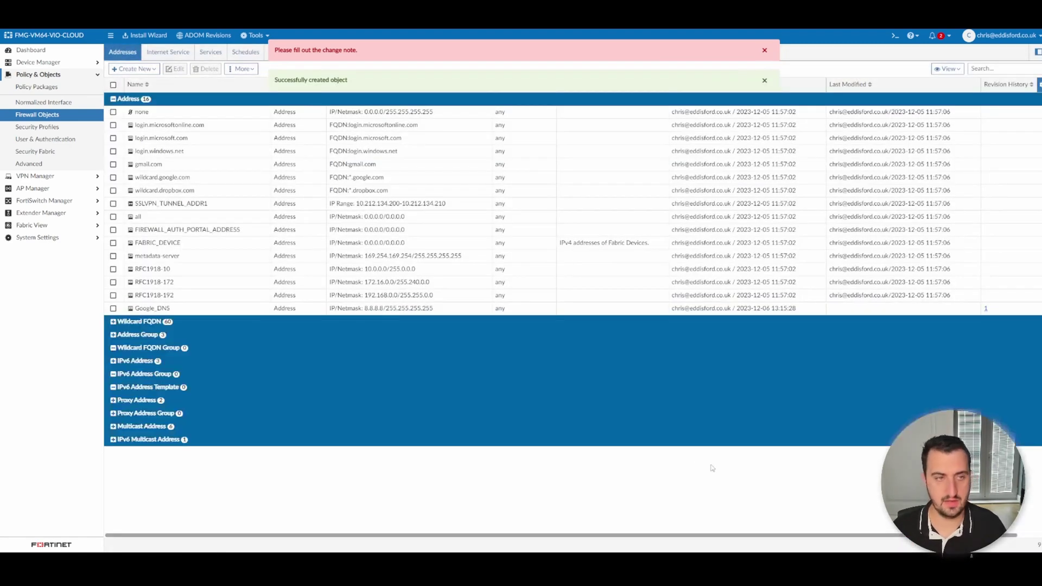
- Create address CloudFlare_DNS with IP 1.1.1.1/32, reusing the pasted change note
left_click(134, 69)
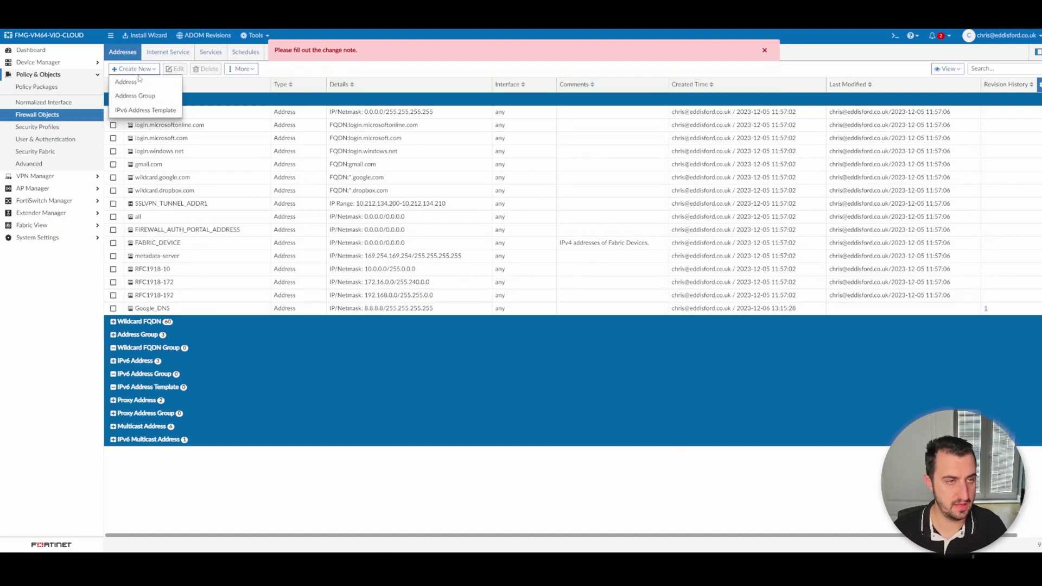
left_click(158, 95)
left_click(798, 89)
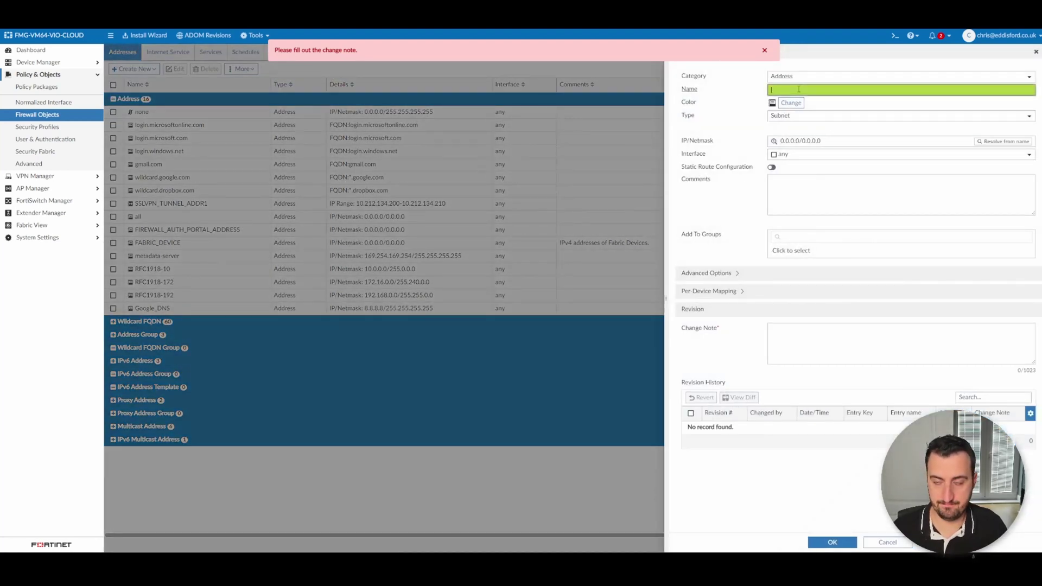
type("Google_DNS")
double_click(789, 89)
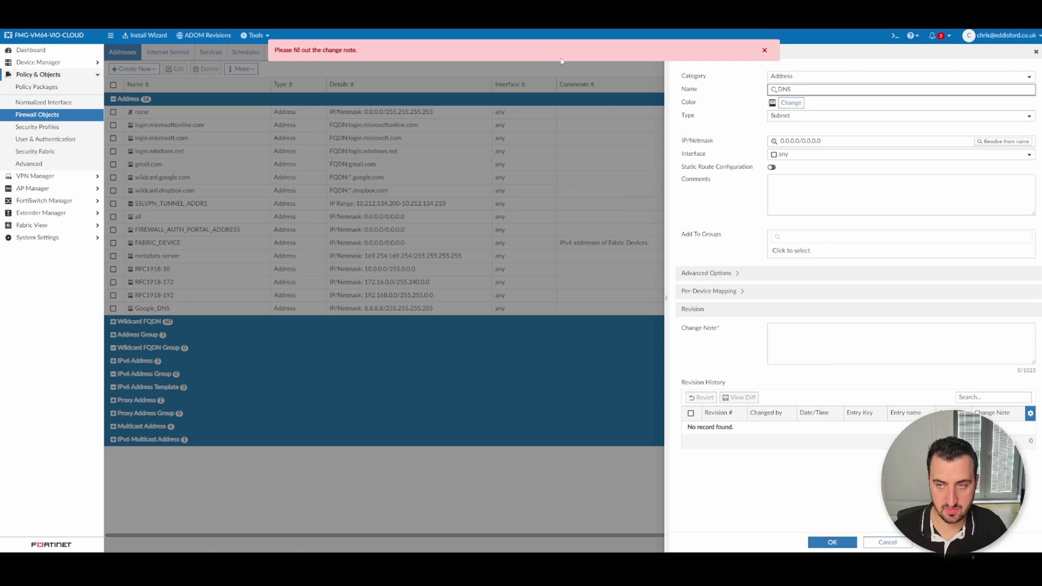
type("Cloud")
type("Flare")
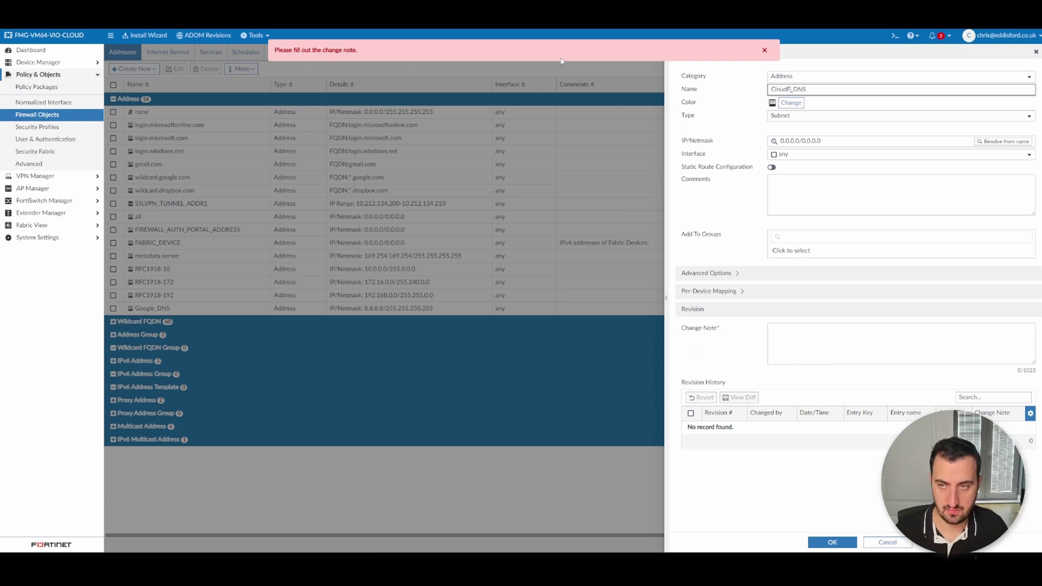
left_click(868, 342)
type("CloudFlare DNS")
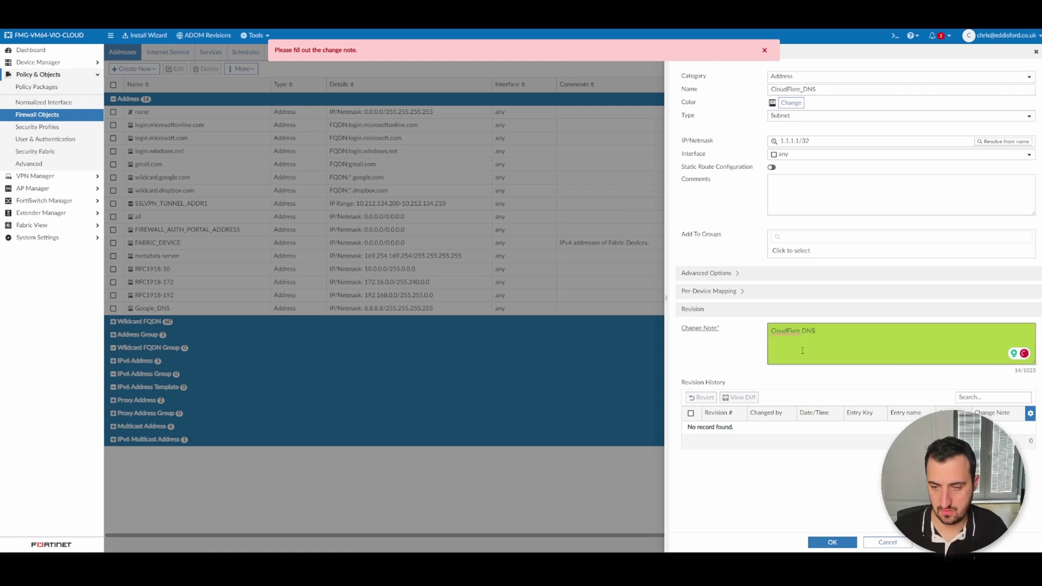
left_click(831, 543)
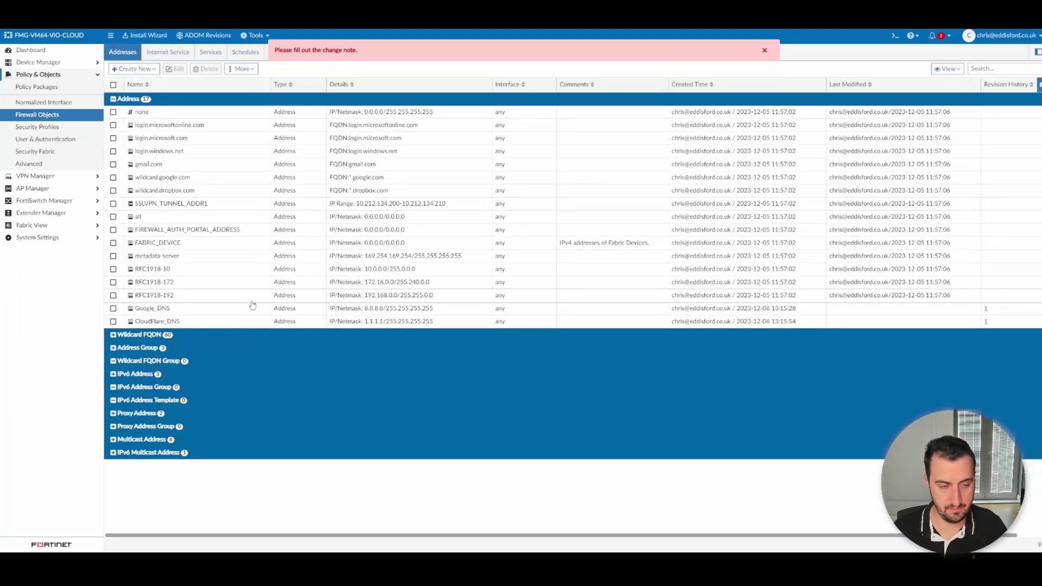
- Start a new address group from the address groups view and name it DNS_Servers
left_click(114, 347)
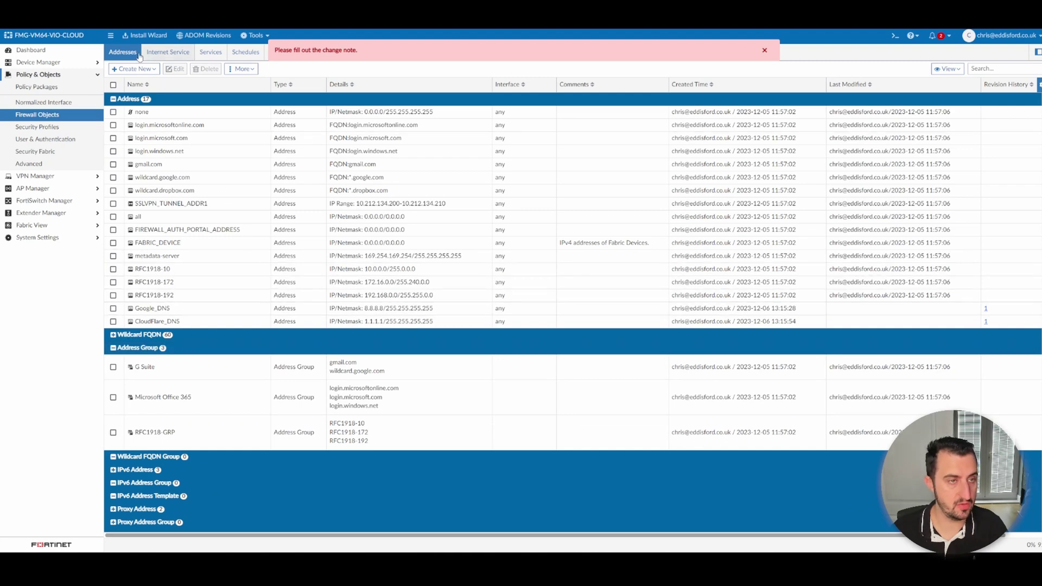
left_click(151, 70)
left_click(135, 96)
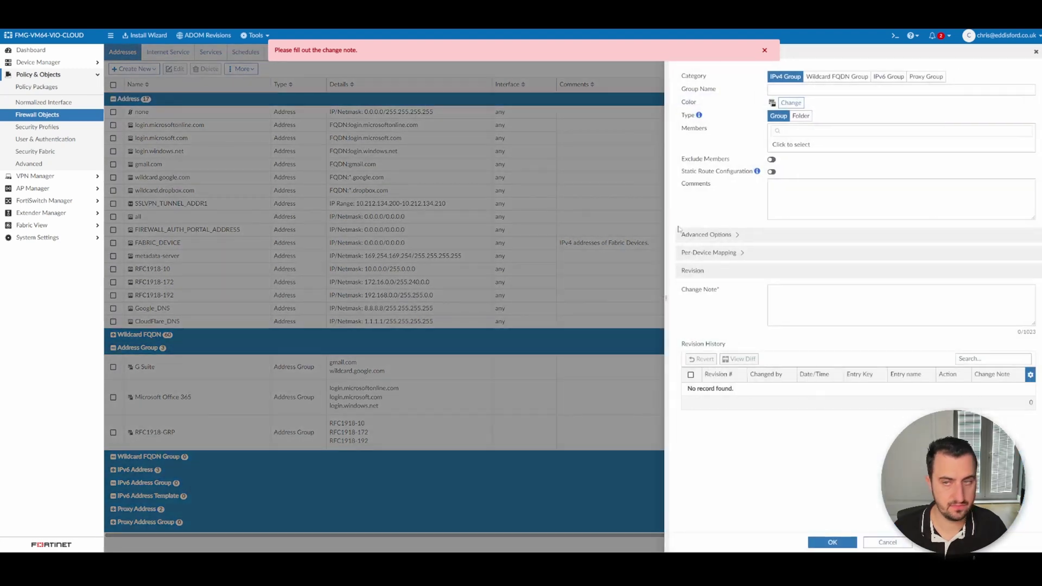
left_click(825, 90)
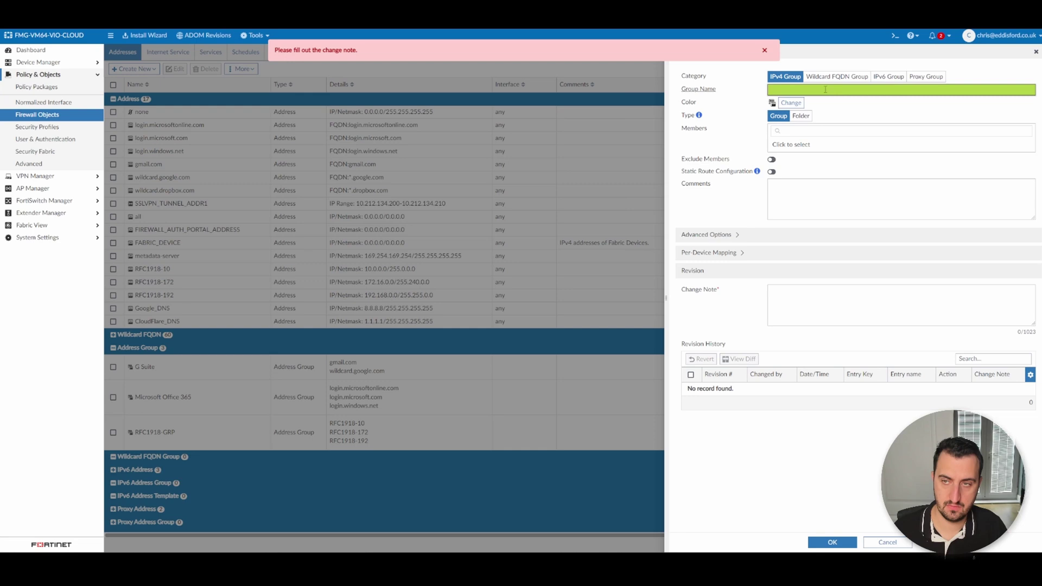
type("DNS_Servers")
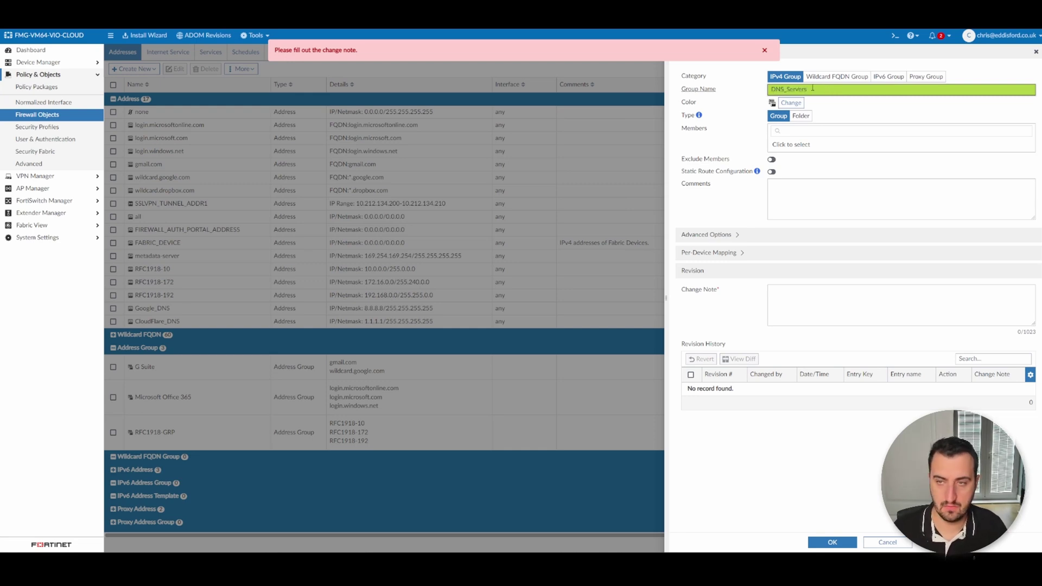
- Add CloudFlare_DNS and Google_DNS as members, write a change note, and save the group
left_click(791, 146)
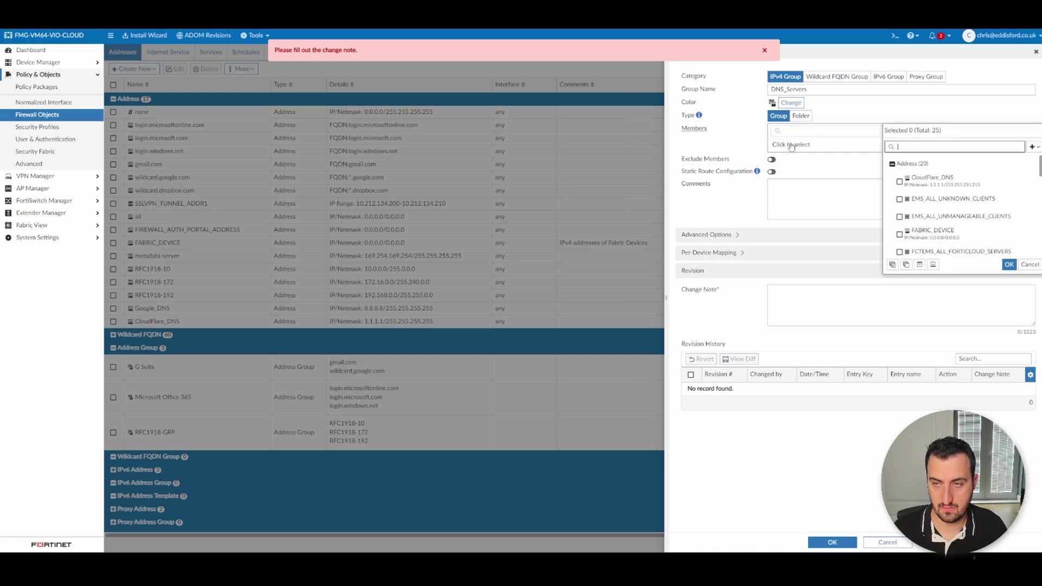
left_click(944, 152)
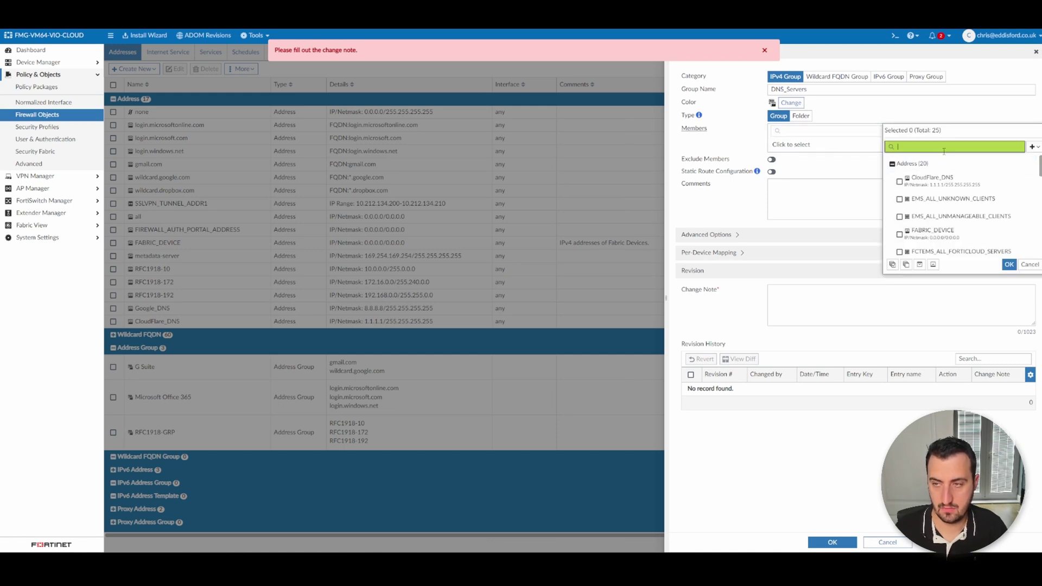
type("DNS")
left_click(923, 179)
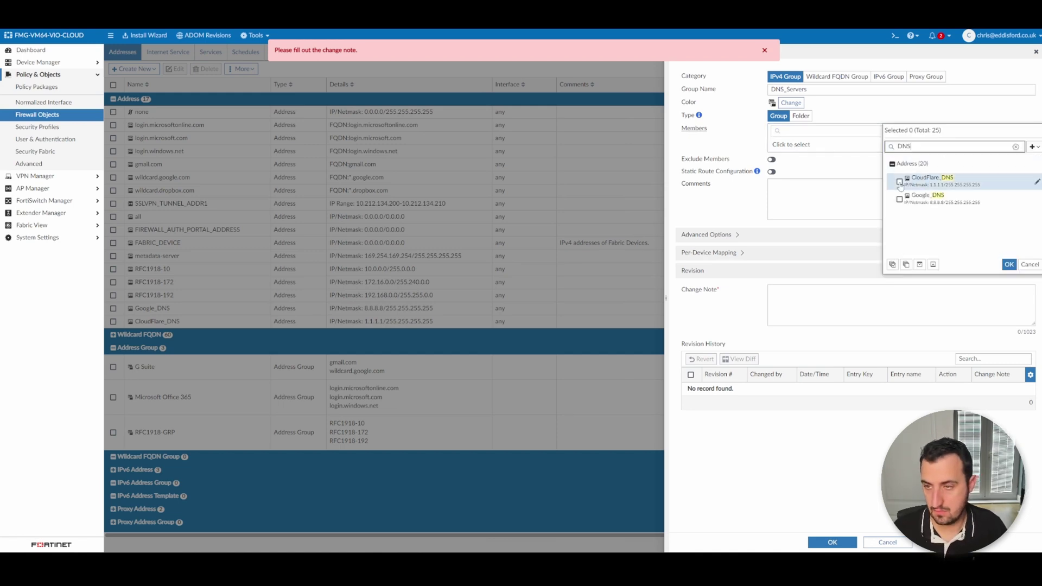
left_click(923, 197)
left_click(1008, 265)
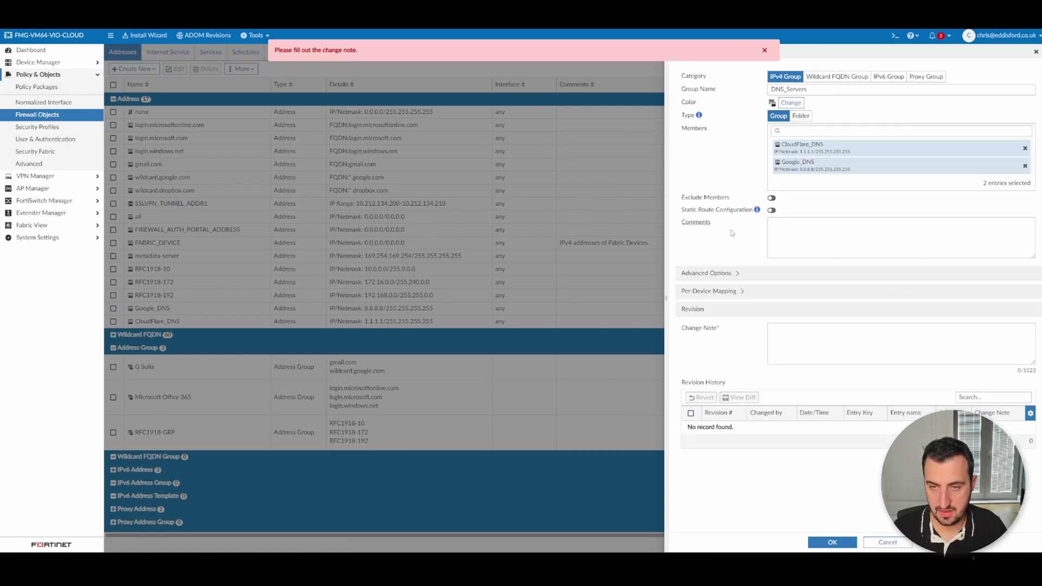
left_click(804, 334)
type("Ne")
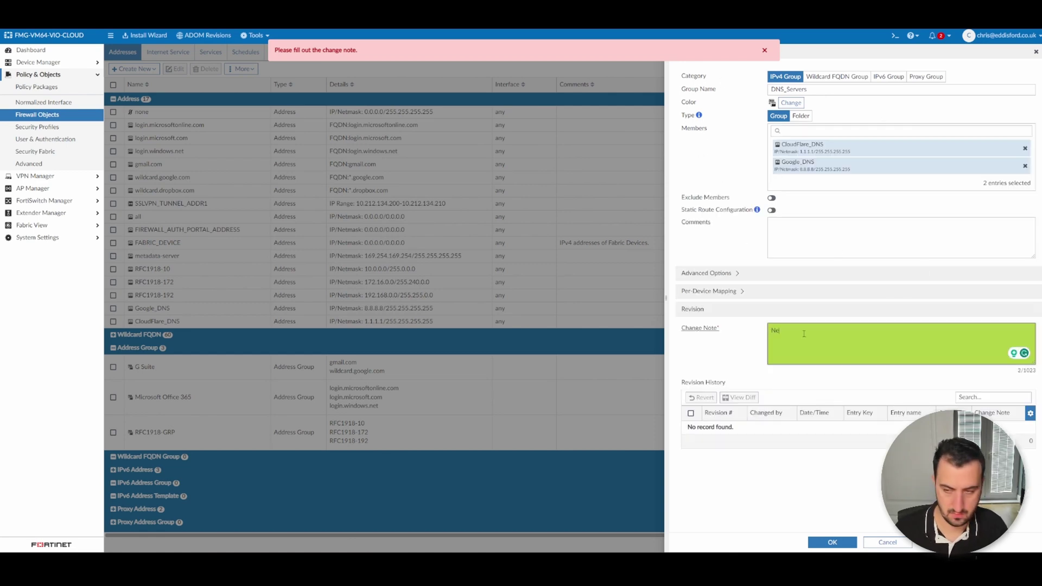
type("w Group")
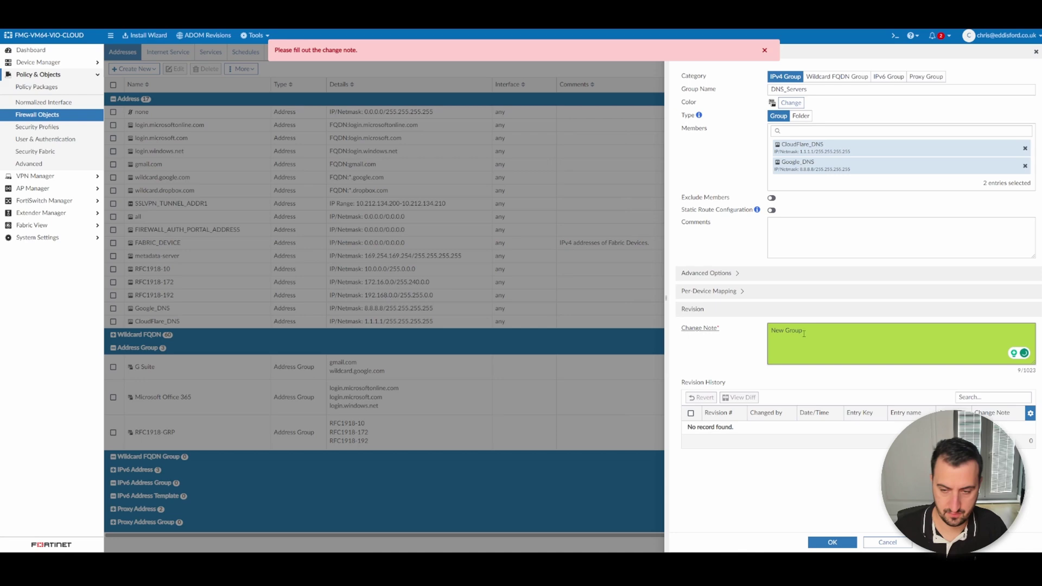
left_click(832, 542)
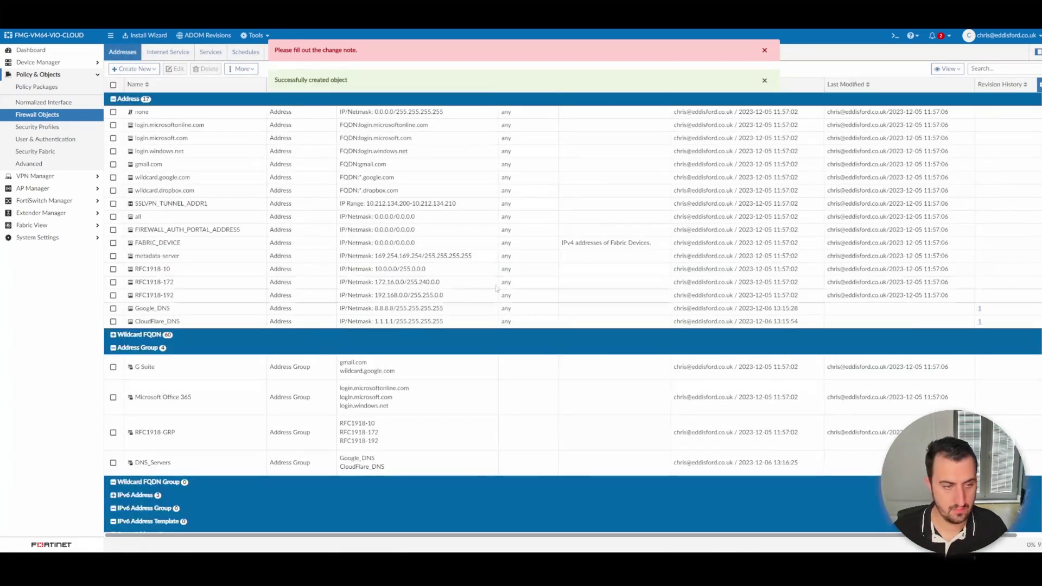
- Select the Google_DNS, CloudFlare_DNS and DNS_Servers rows, then go to Policy Packages
left_click(174, 310)
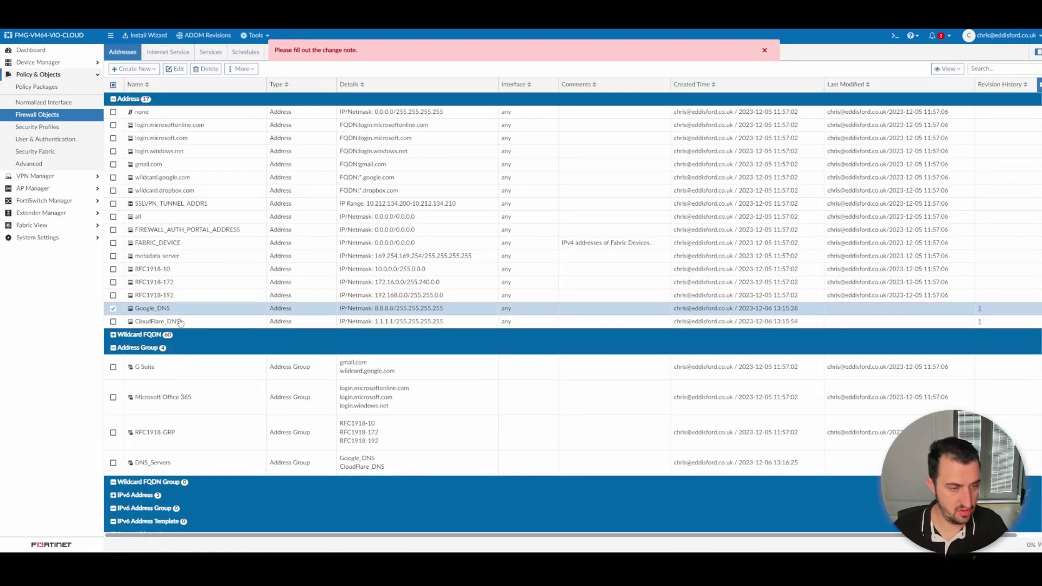
left_click(181, 322, "ctrl")
left_click(196, 460, "ctrl")
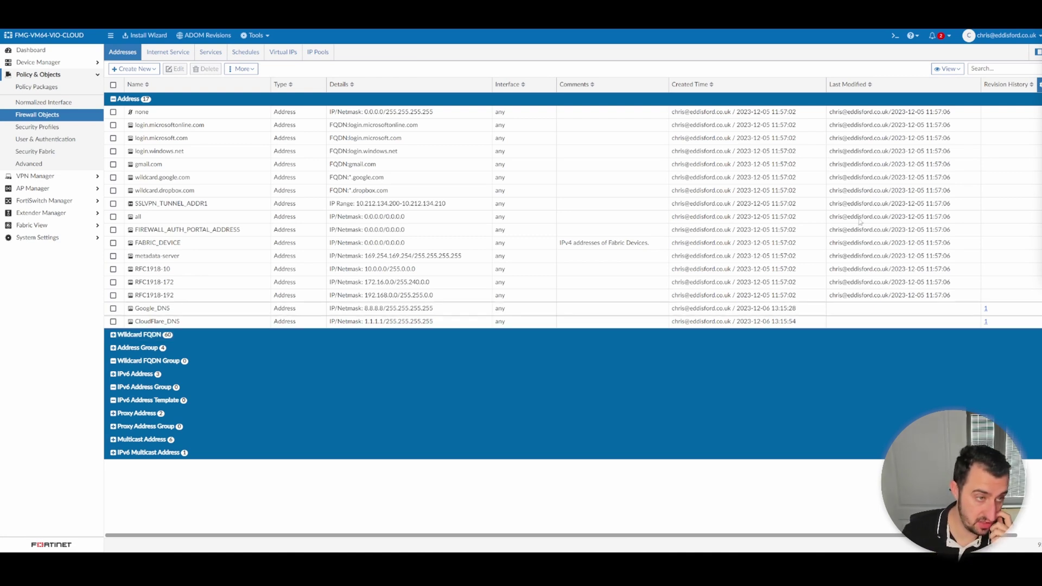
left_click(38, 87)
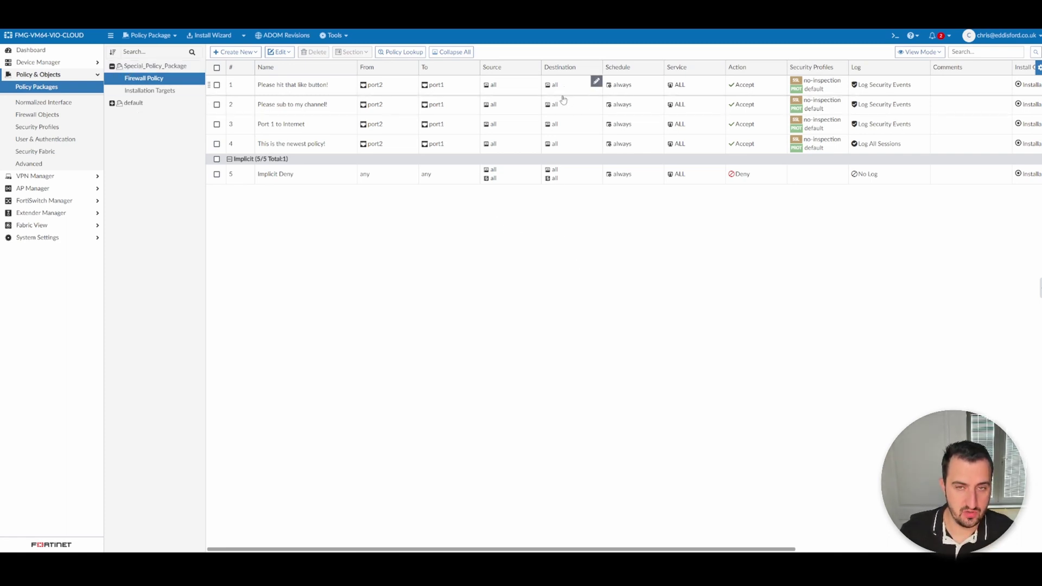
- Set policy 1's destination to the DNS_Servers group
left_click(596, 82)
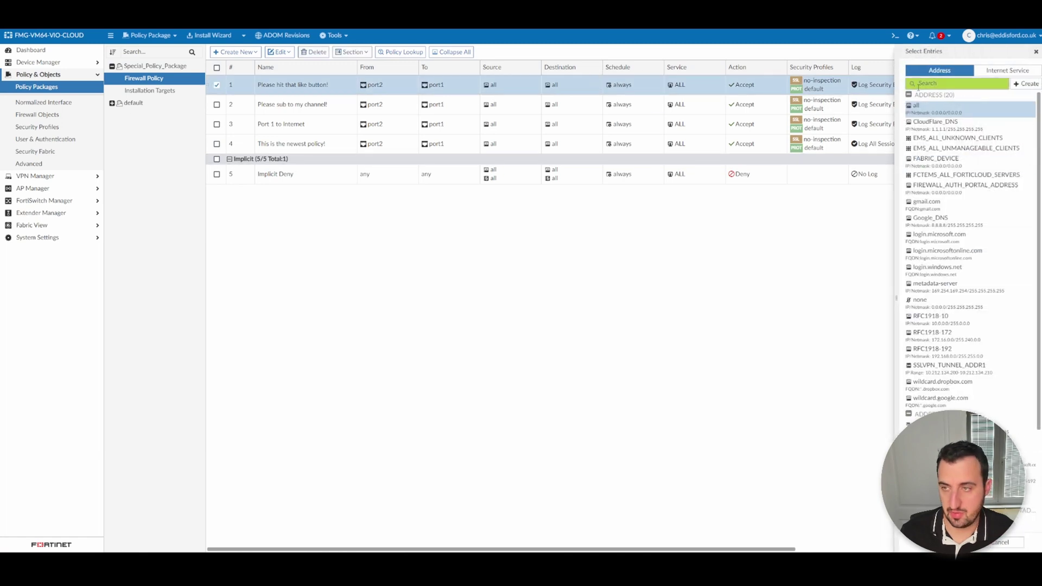
left_click(924, 84)
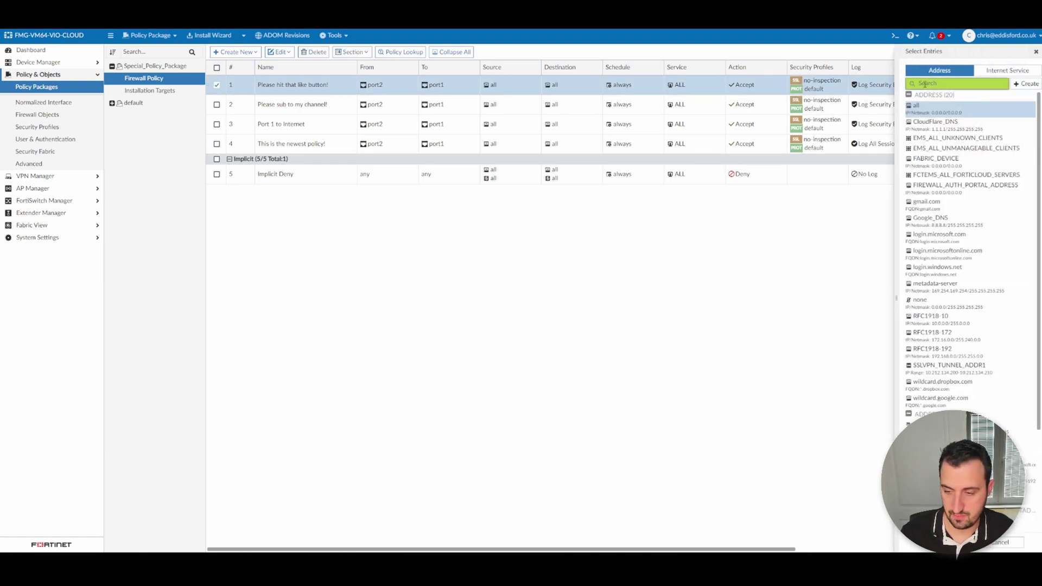
type("DNS")
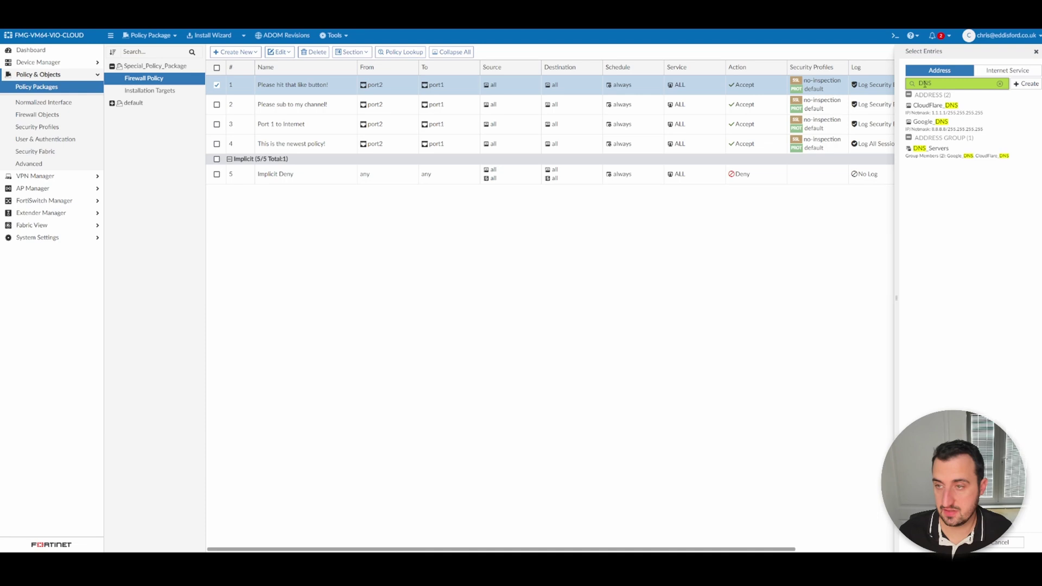
left_click(931, 148)
left_click(733, 353)
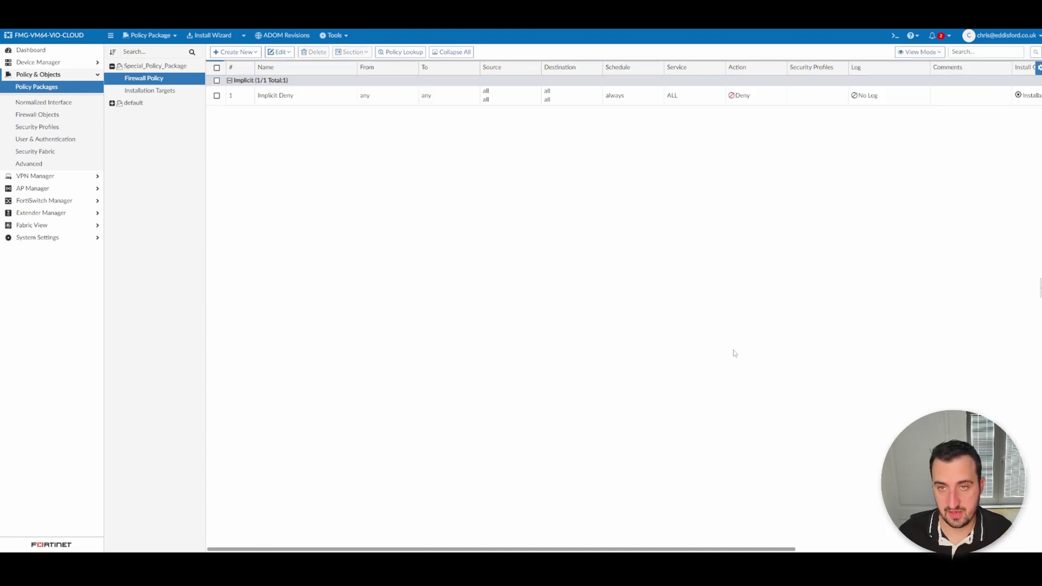
- Set policy 2's destination to Google_DNS
left_click(603, 108)
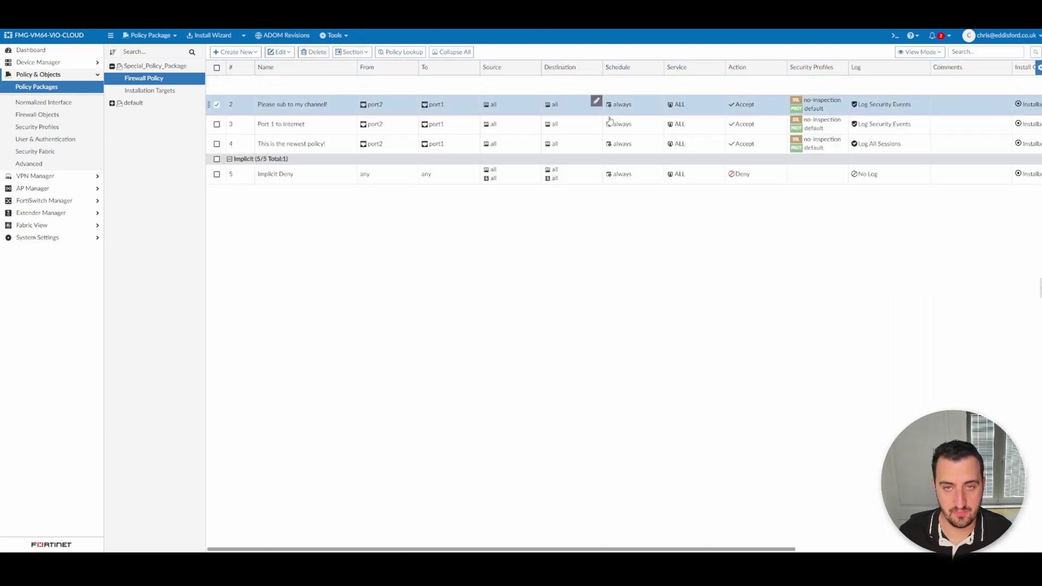
left_click(596, 101)
left_click(952, 84)
type("DNS")
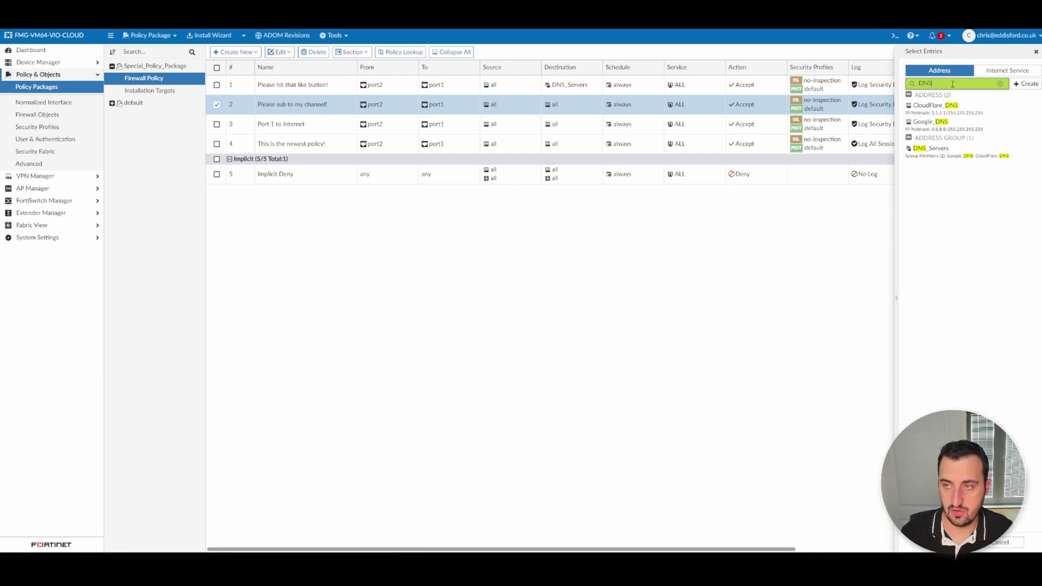
left_click(931, 148)
left_click(617, 234)
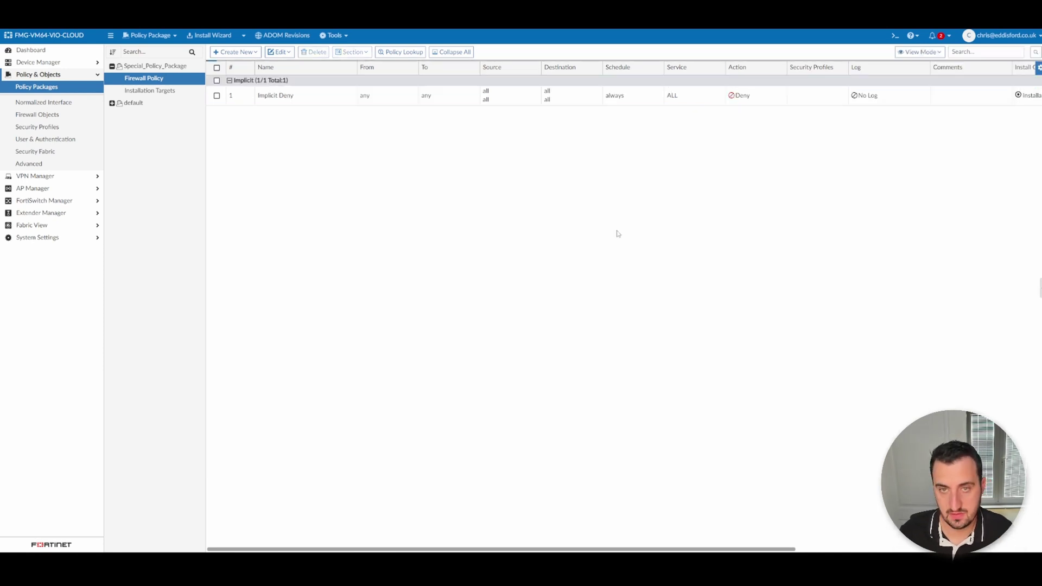
- Set policy 3's destination to CloudFlare_DNS, then go to Device Manager
left_click(575, 125)
left_click(595, 122)
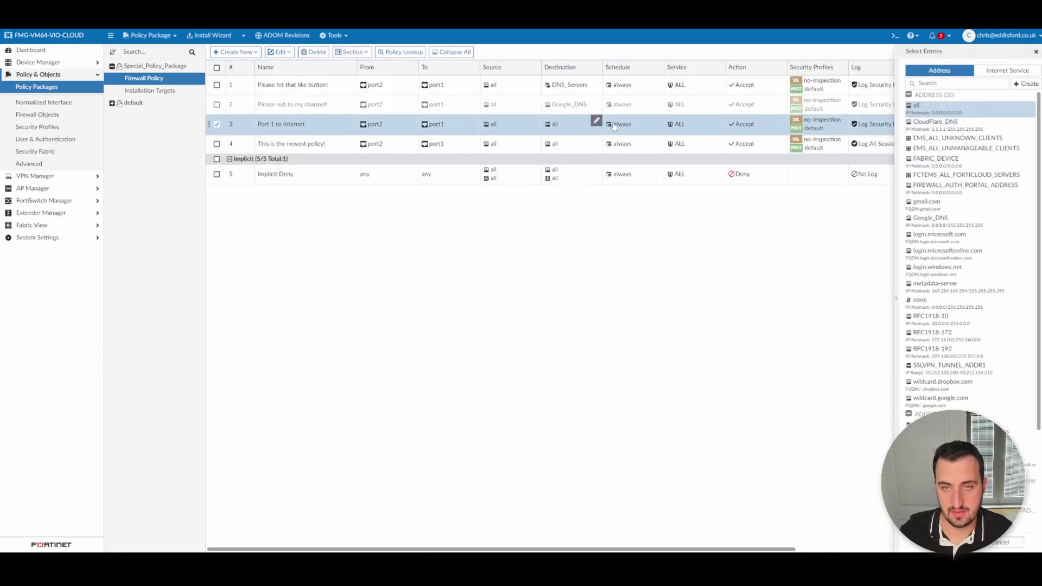
left_click(925, 83)
type("DNS")
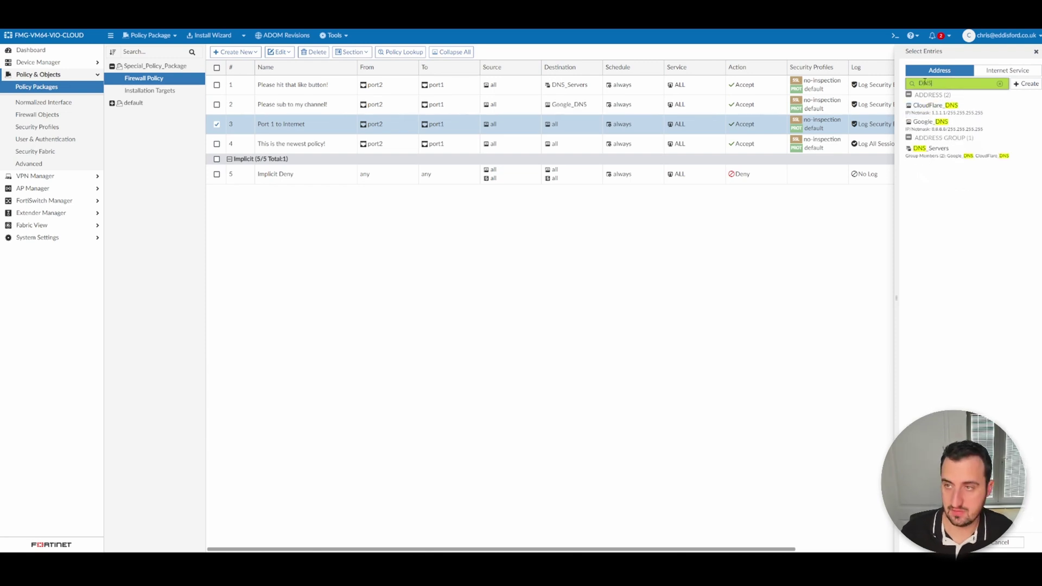
left_click(944, 111)
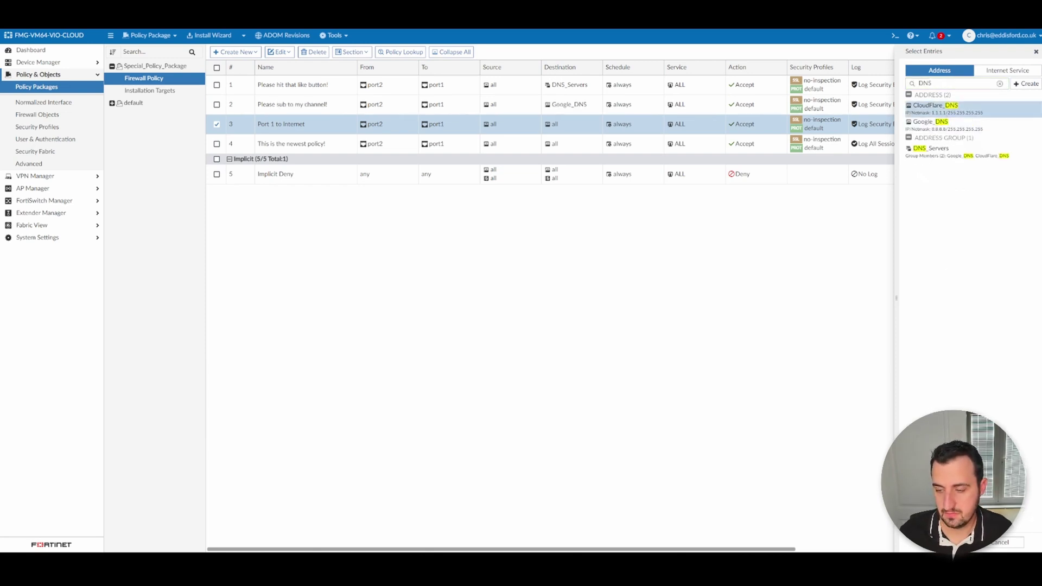
left_click(640, 385)
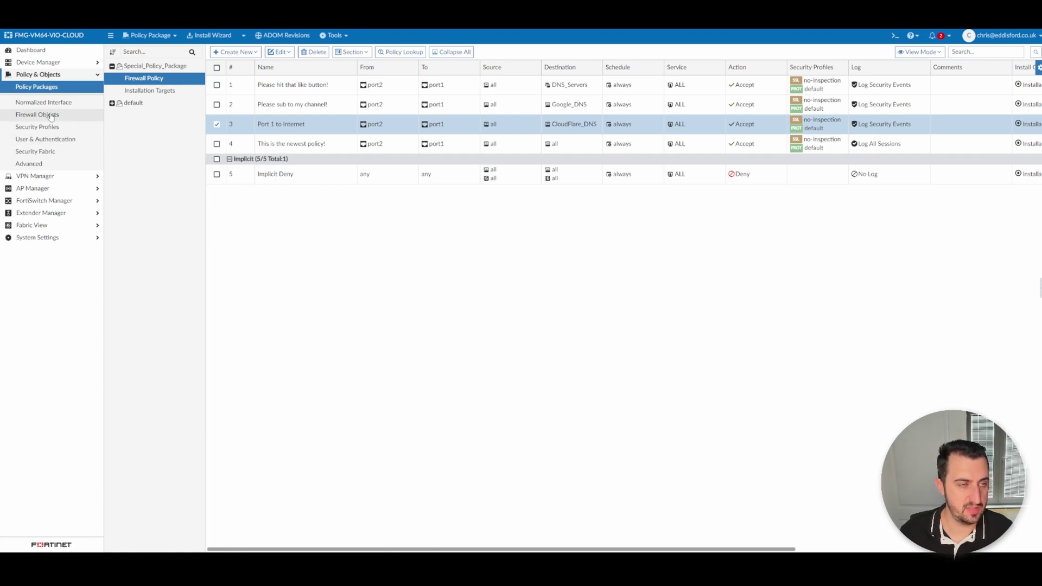
left_click(38, 62)
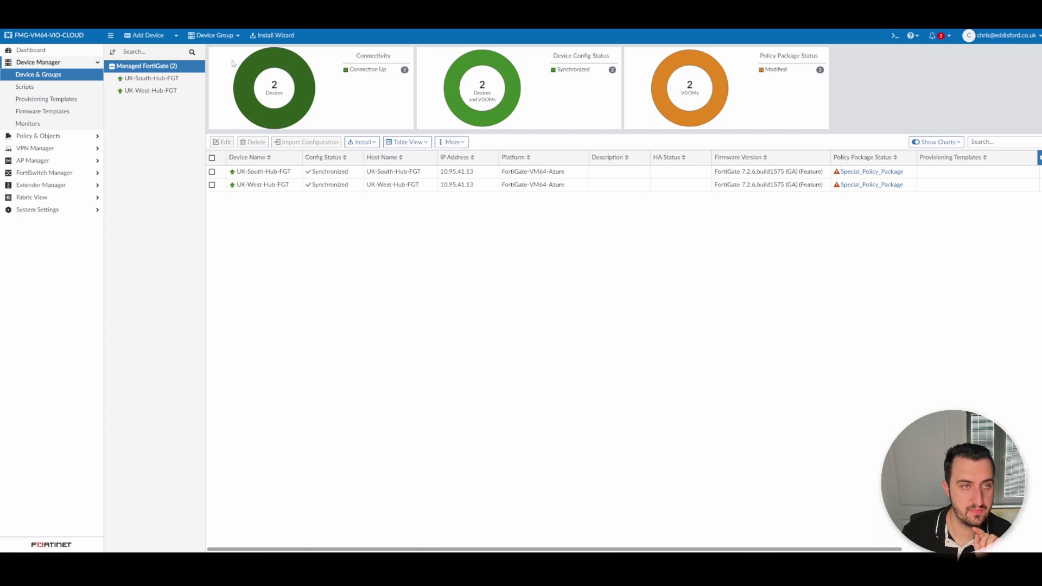
- Set up the Install Wizard to push Special_Policy_Package and device settings to both FortiGates
left_click(263, 37)
left_click(389, 117)
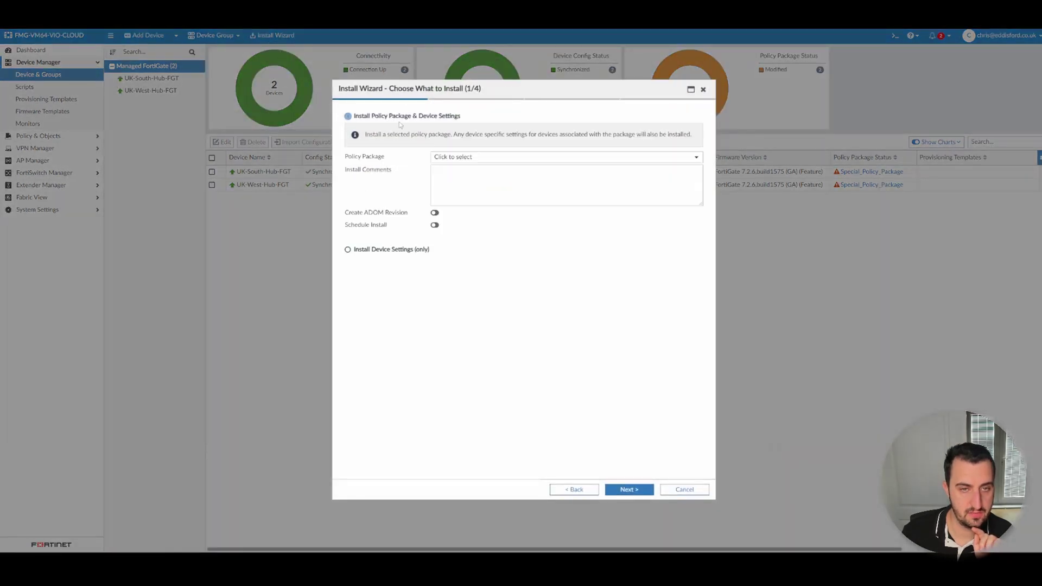
left_click(475, 158)
left_click(461, 187)
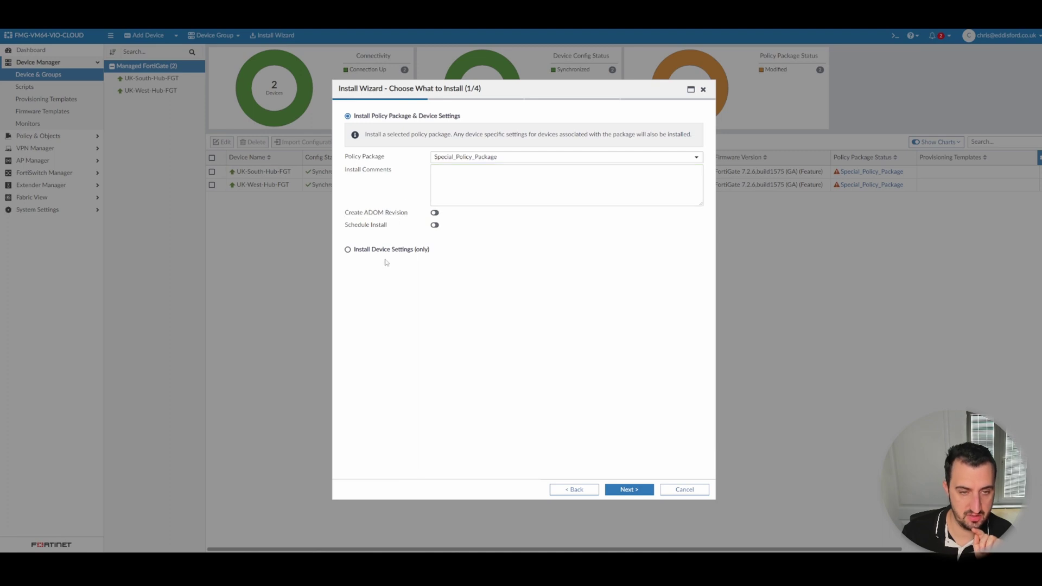
left_click(629, 490)
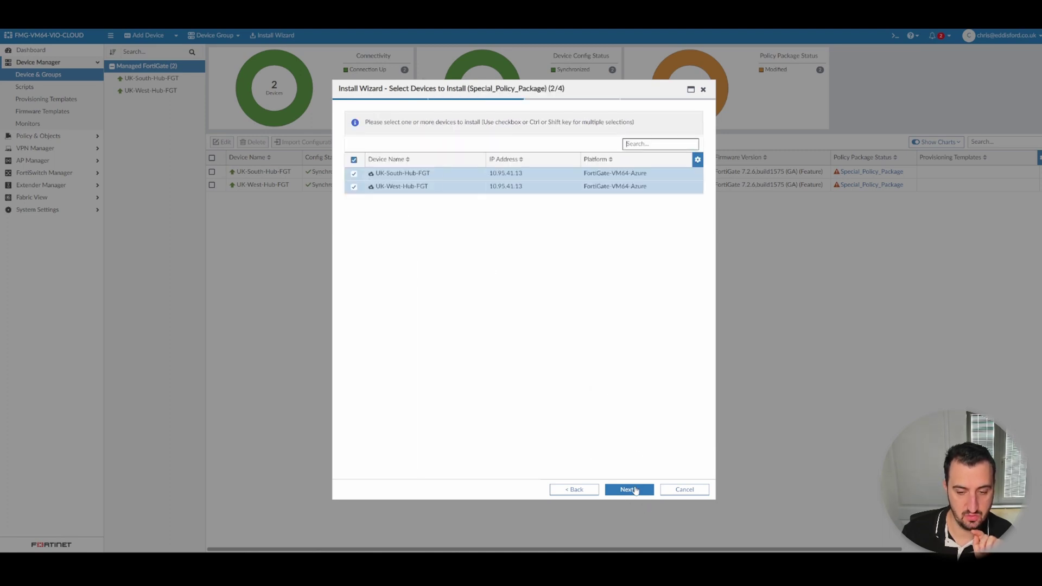
left_click(629, 489)
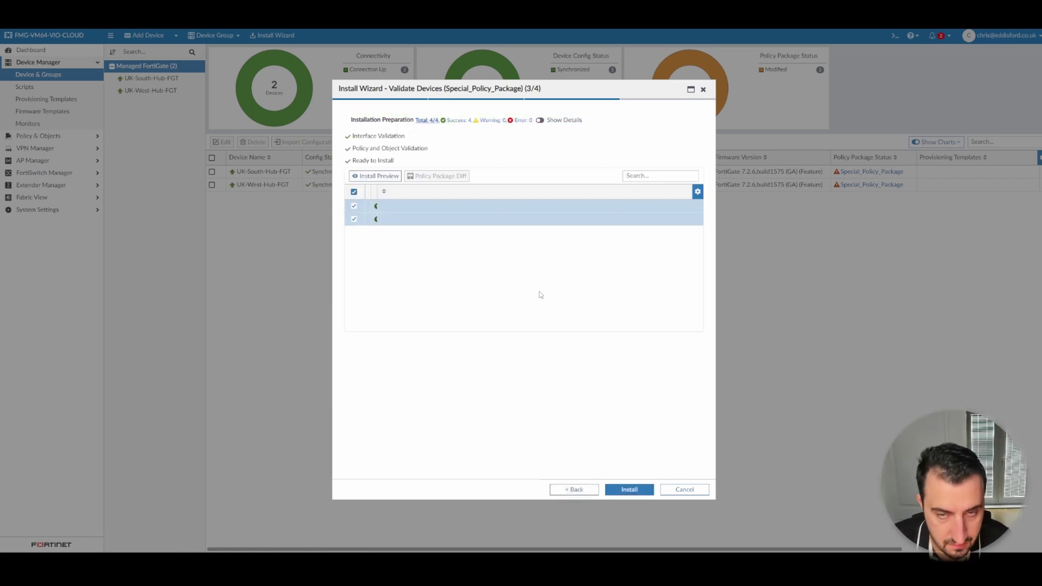
- Review the install preview, then install the package and finish the wizard
left_click(387, 177)
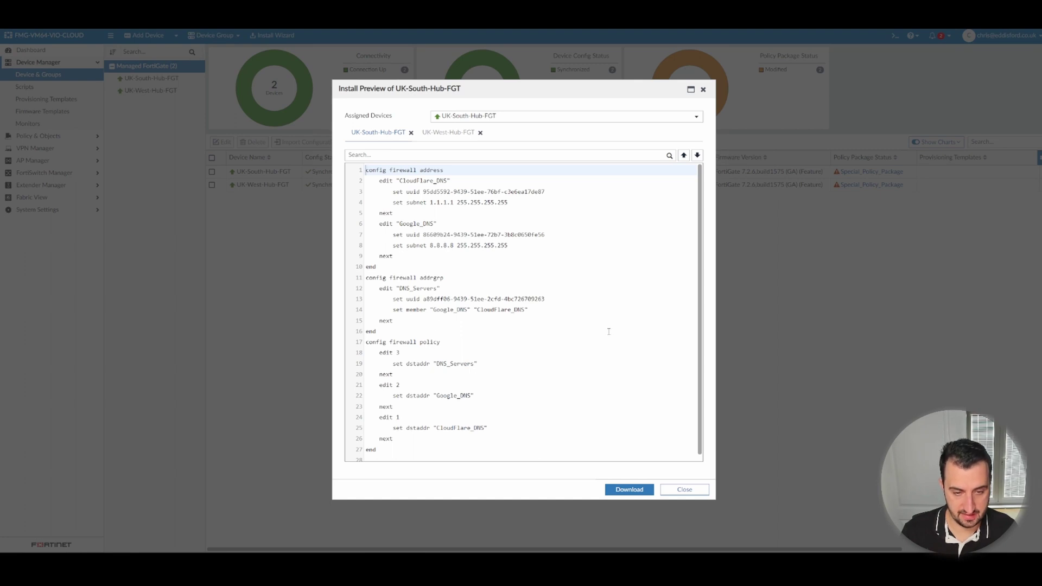
scroll(608, 331, "down", 1)
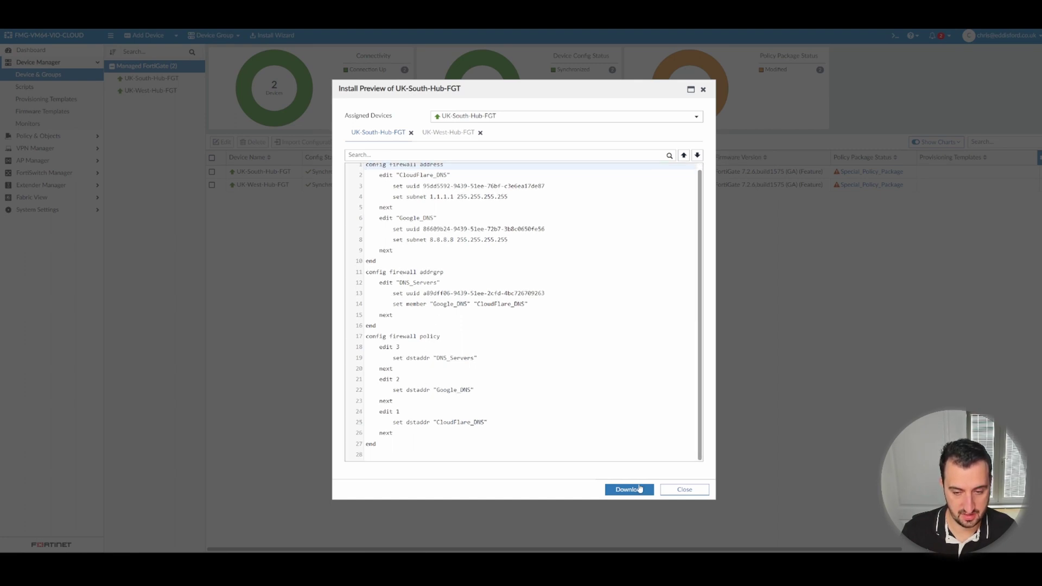
left_click(683, 490)
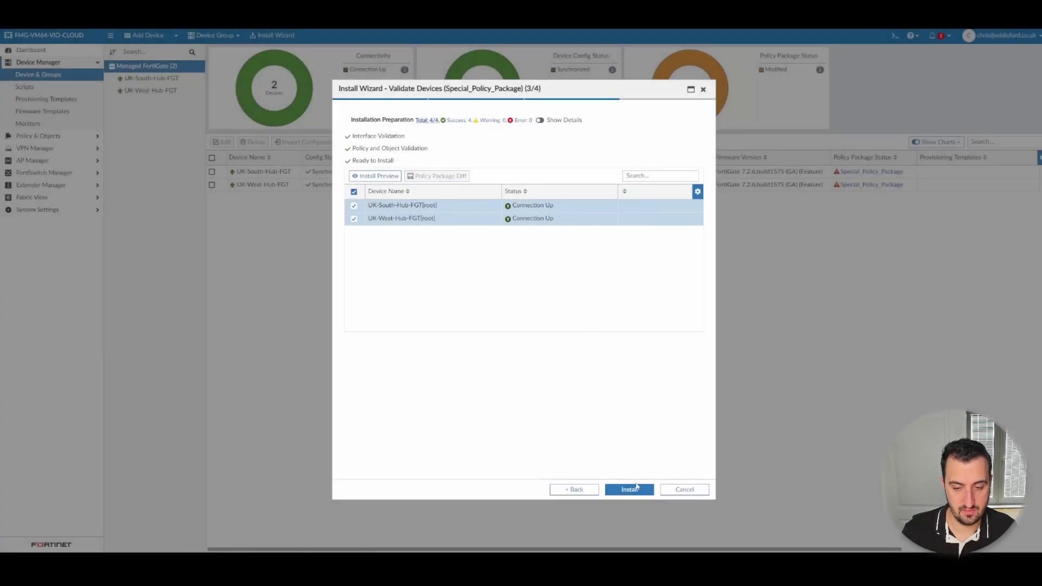
left_click(631, 489)
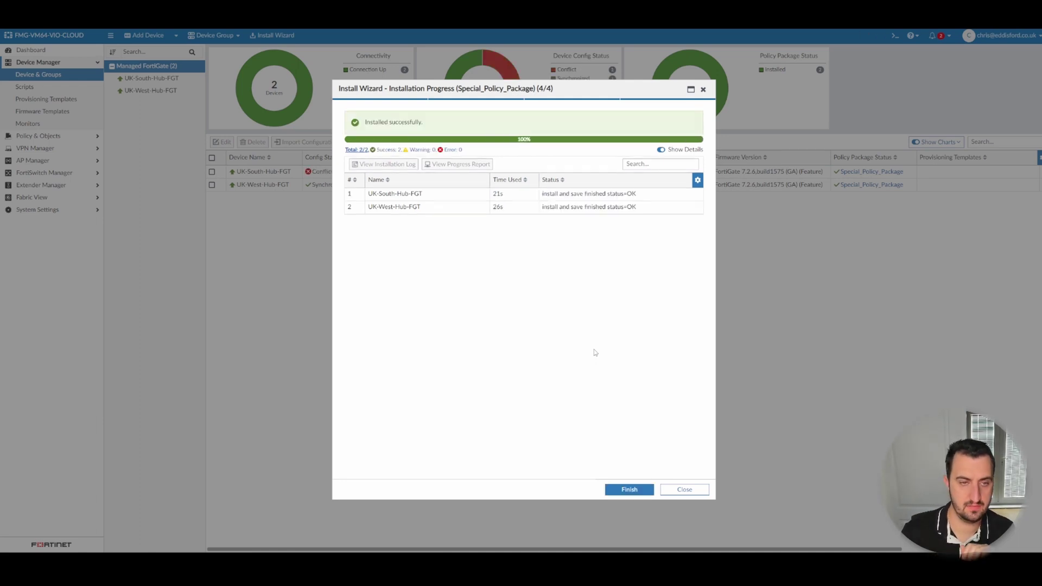
left_click(627, 487)
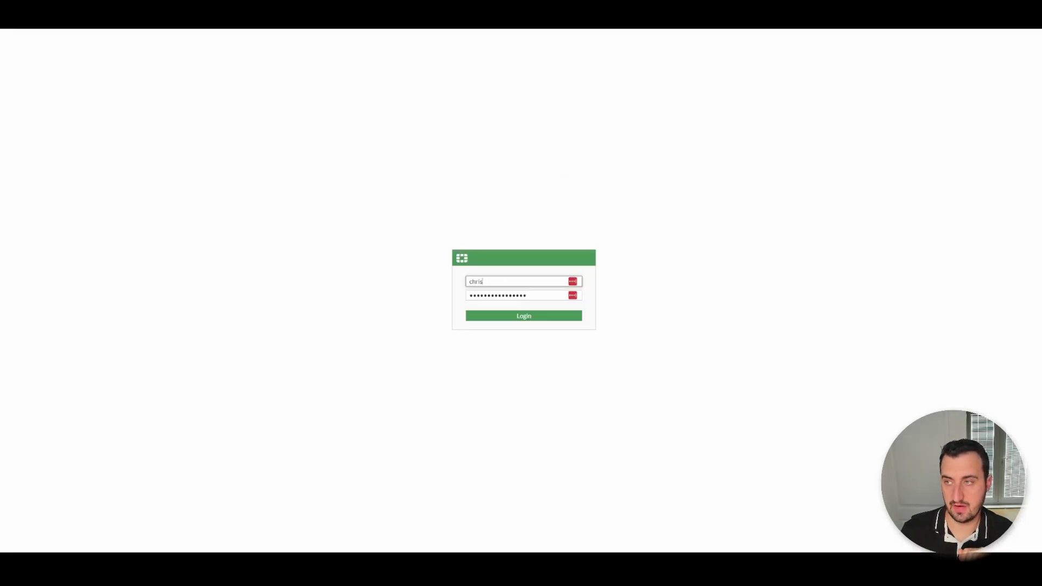
- Log in to the FortiGate and continue past the managed-by-FortiManager warning
left_click(540, 315)
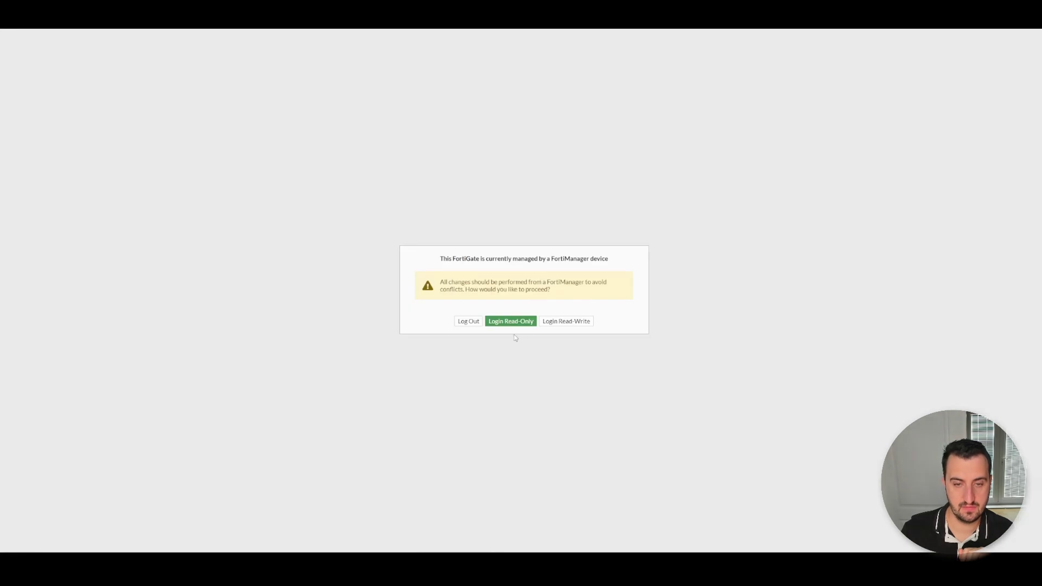
left_click(510, 321)
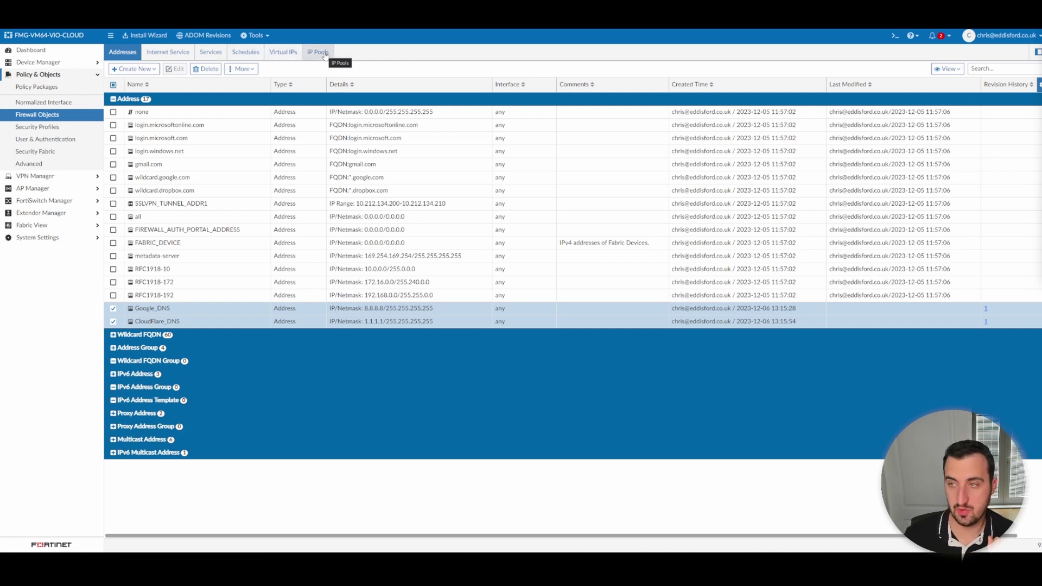
- Switch to the vertical menu, view Internet Service and Services, then the AntiVirus profiles
left_click(1038, 53)
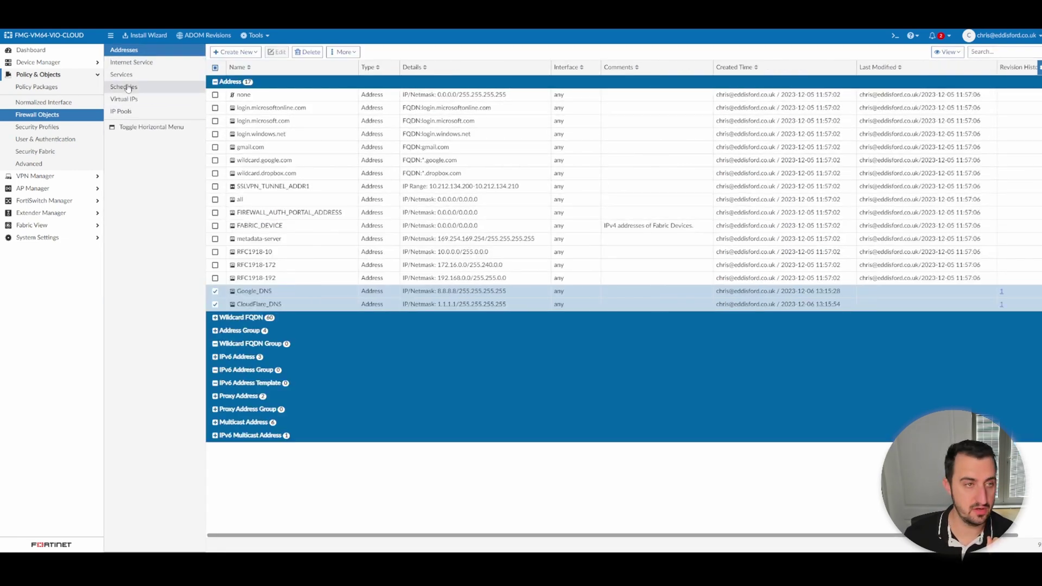
left_click(132, 63)
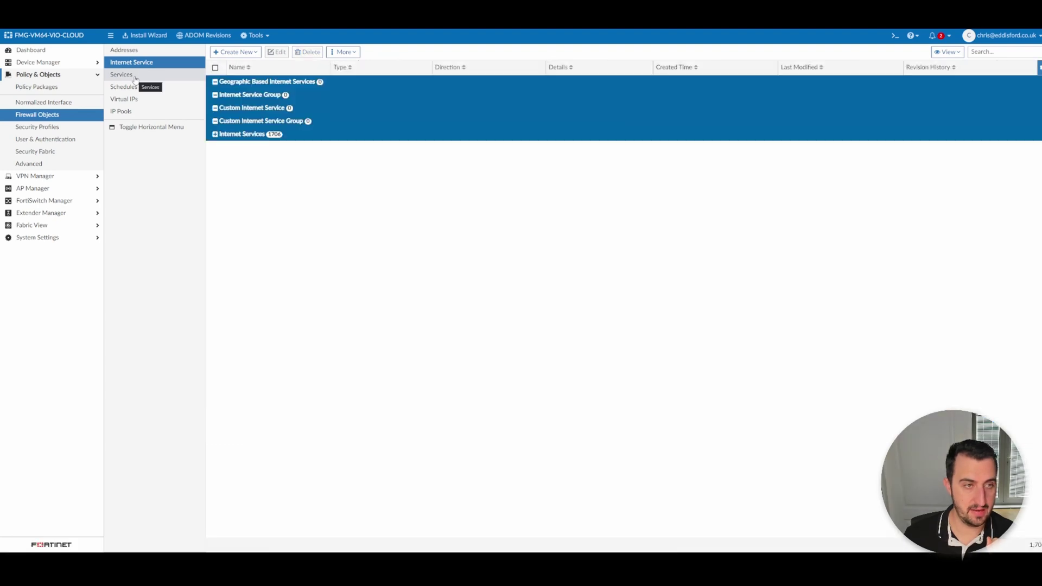
left_click(133, 75)
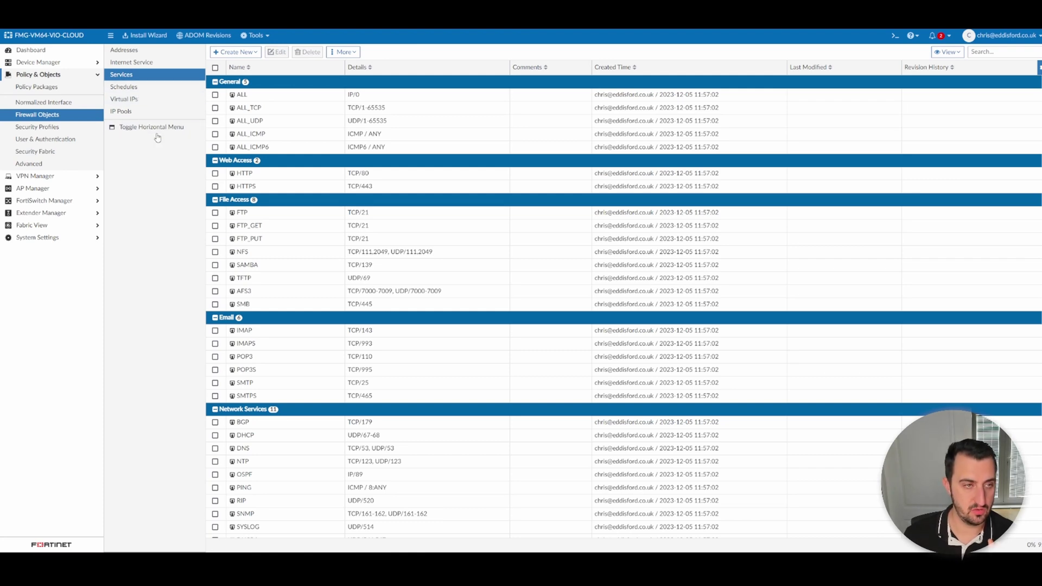
left_click(38, 127)
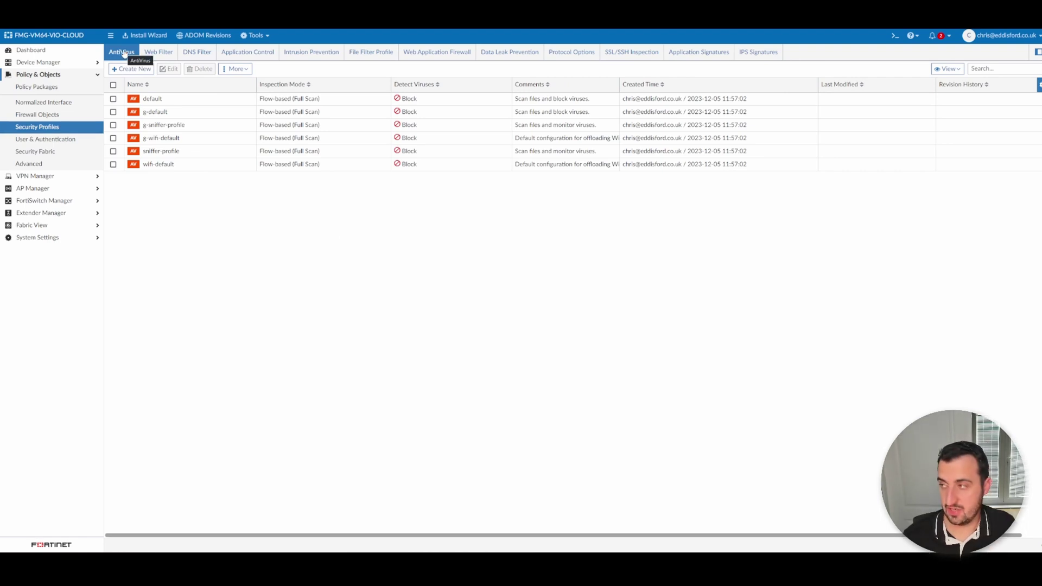
- View the Web Filter, DNS Filter, Application Control and Intrusion Prevention profiles, then User & Authentication
left_click(160, 55)
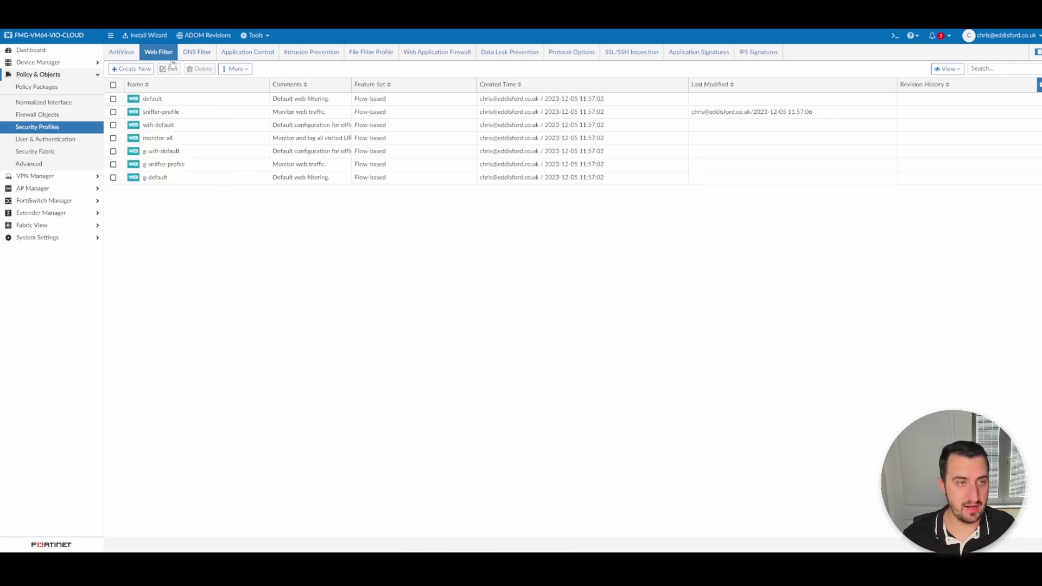
left_click(191, 56)
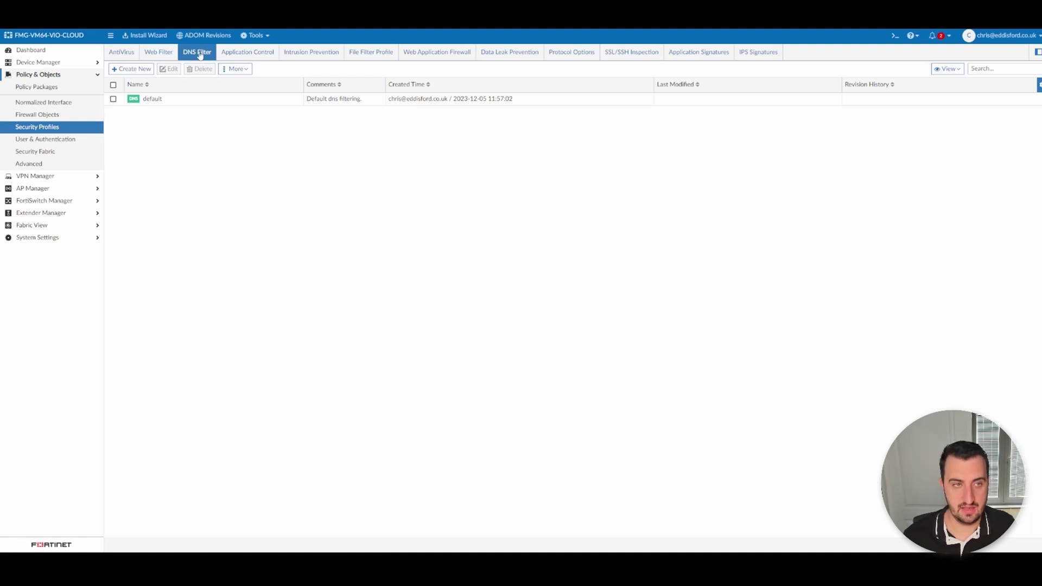
left_click(243, 57)
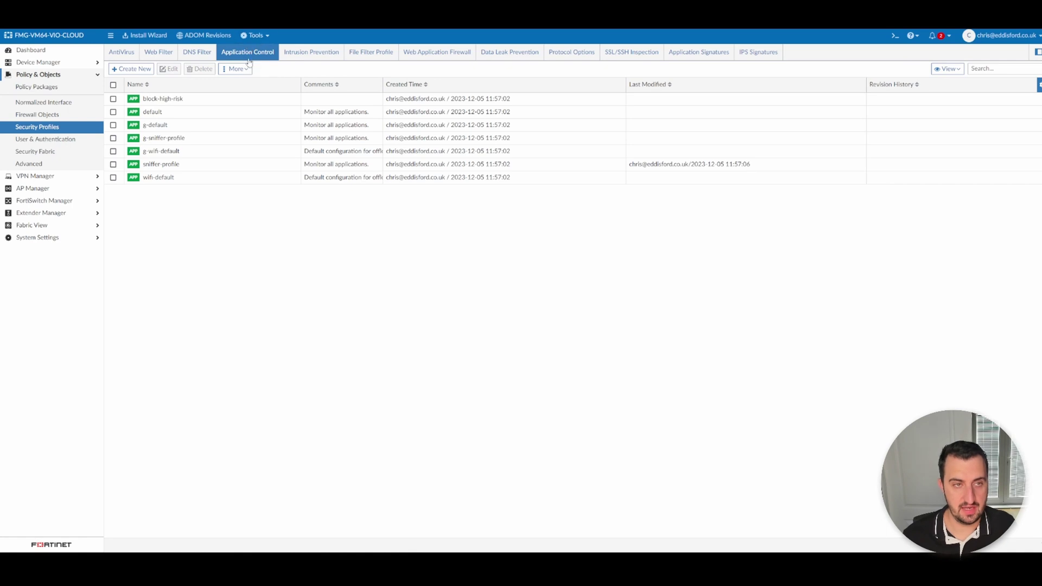
left_click(289, 54)
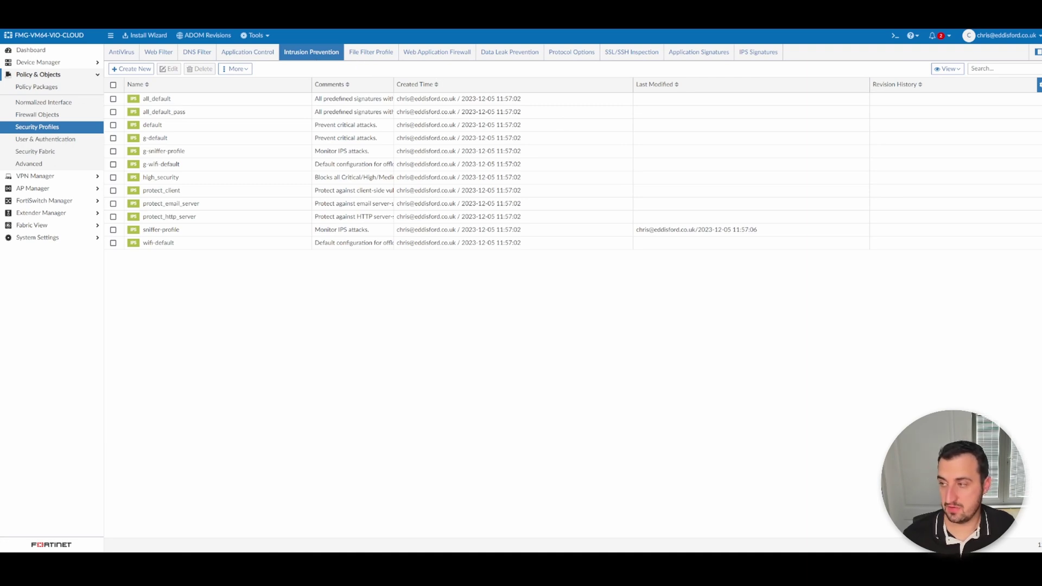
left_click(45, 139)
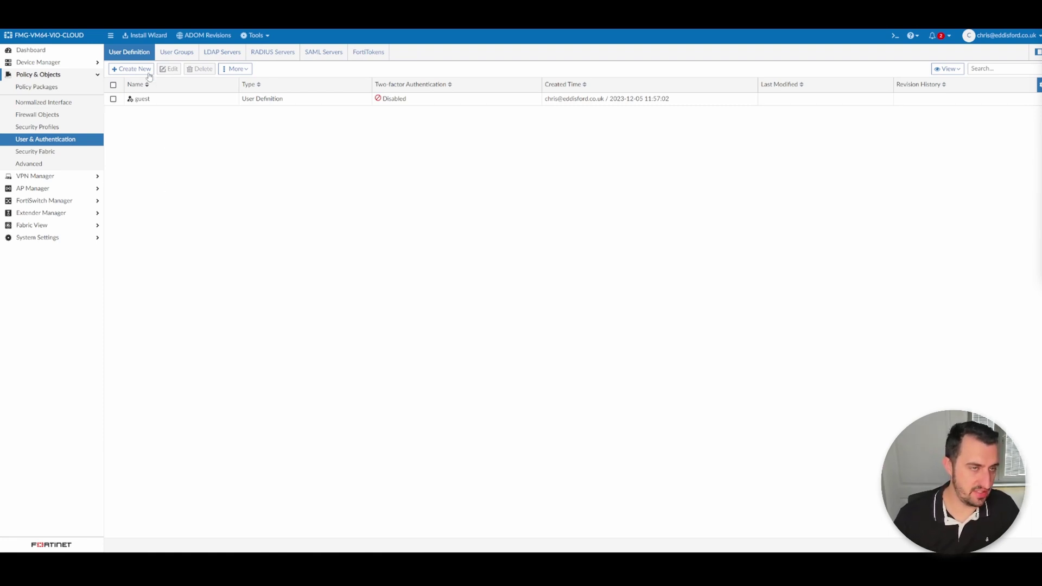
- View the User Groups, LDAP Servers, RADIUS Servers and SAML Servers lists
left_click(175, 52)
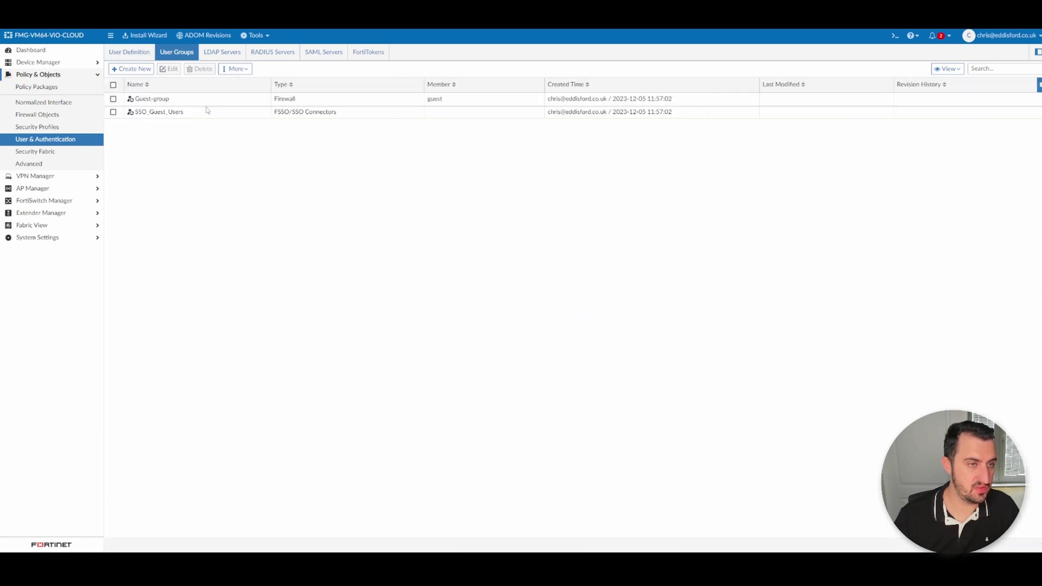
left_click(212, 54)
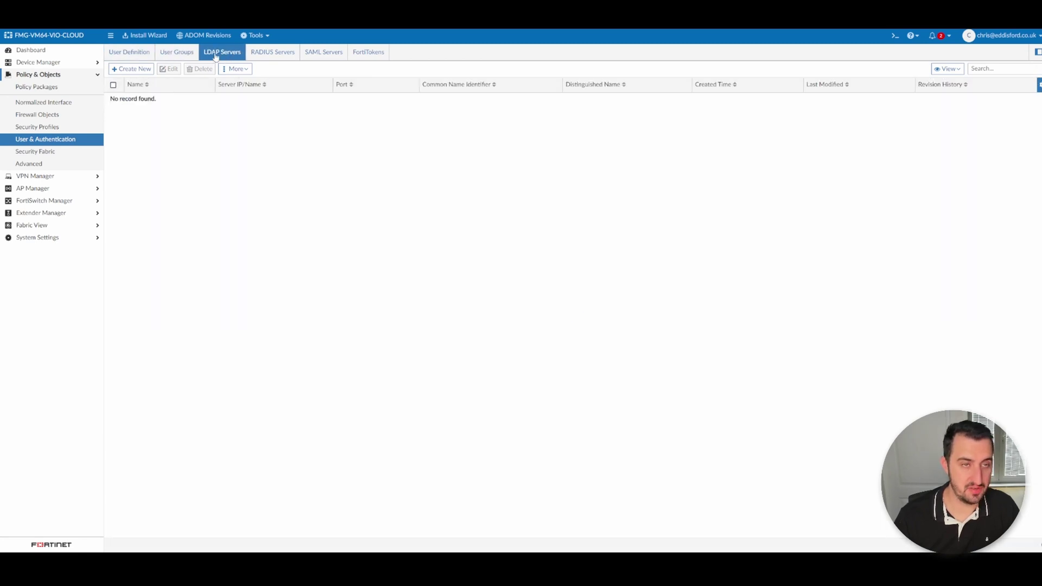
left_click(268, 54)
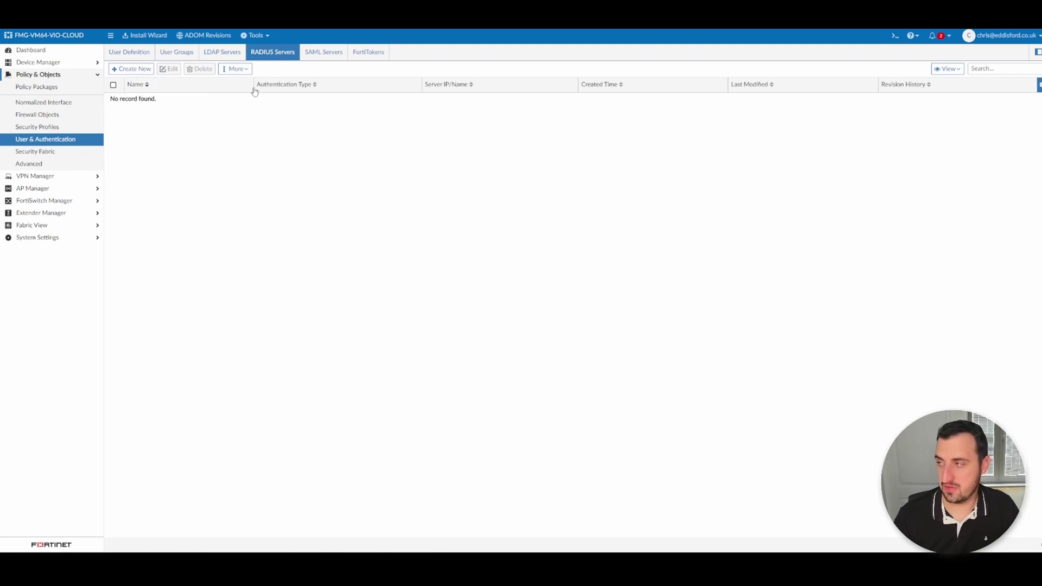
left_click(323, 53)
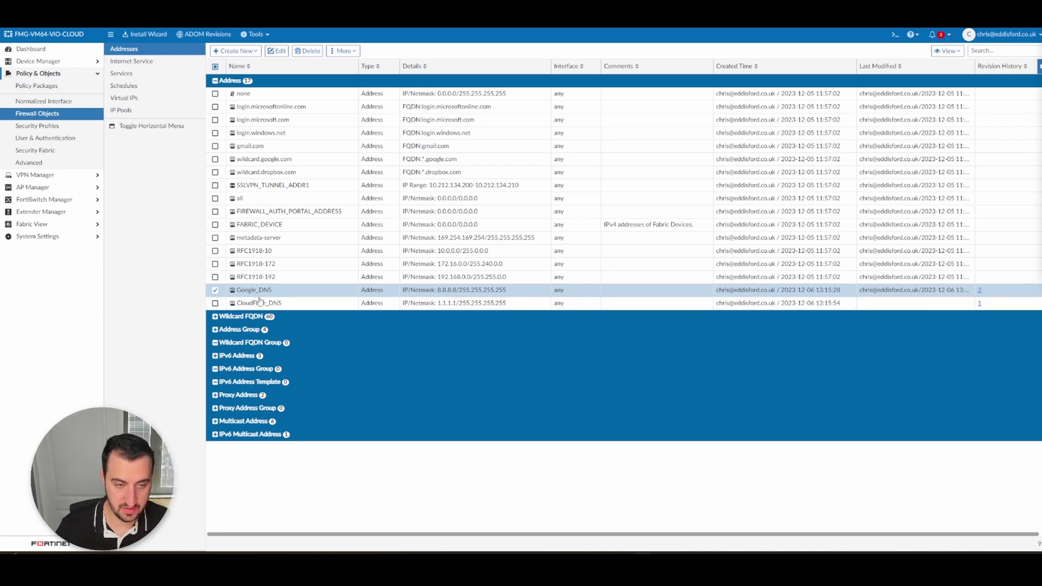
- Open Google_DNS's revision history and view the diff between revisions 2 and 1
mouse_move(981, 295)
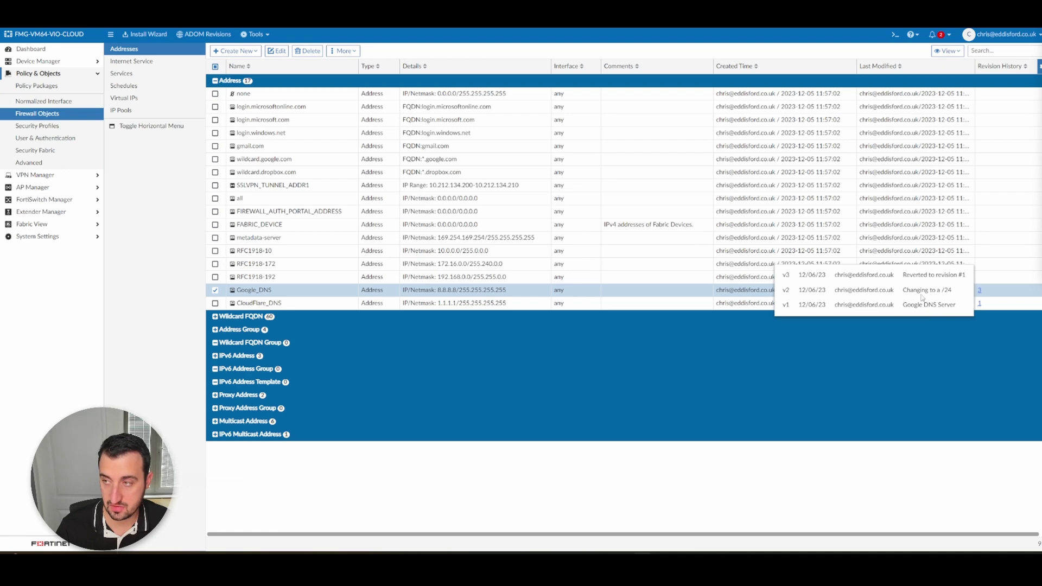
left_click(979, 291)
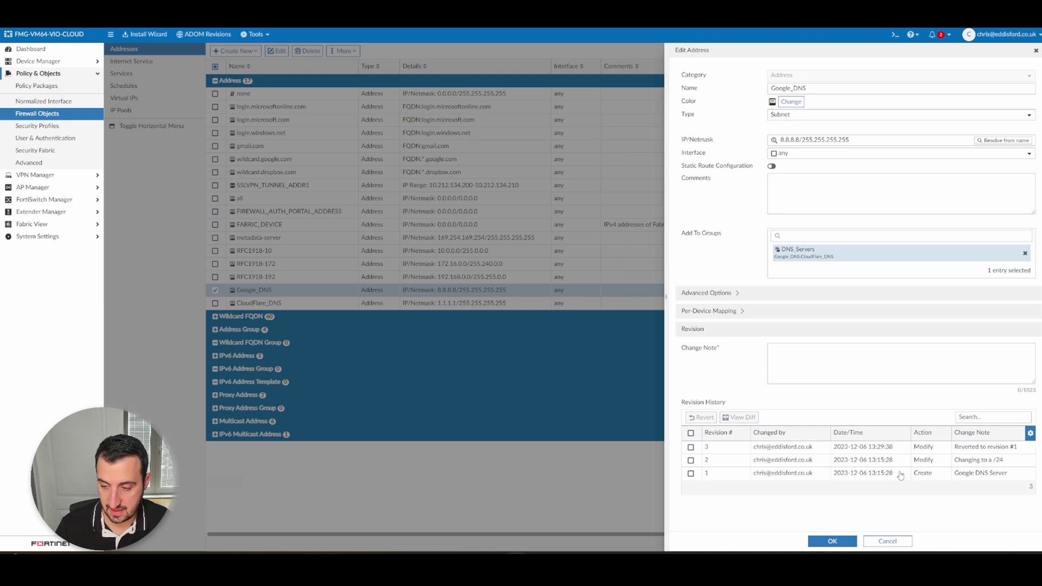
left_click(918, 462)
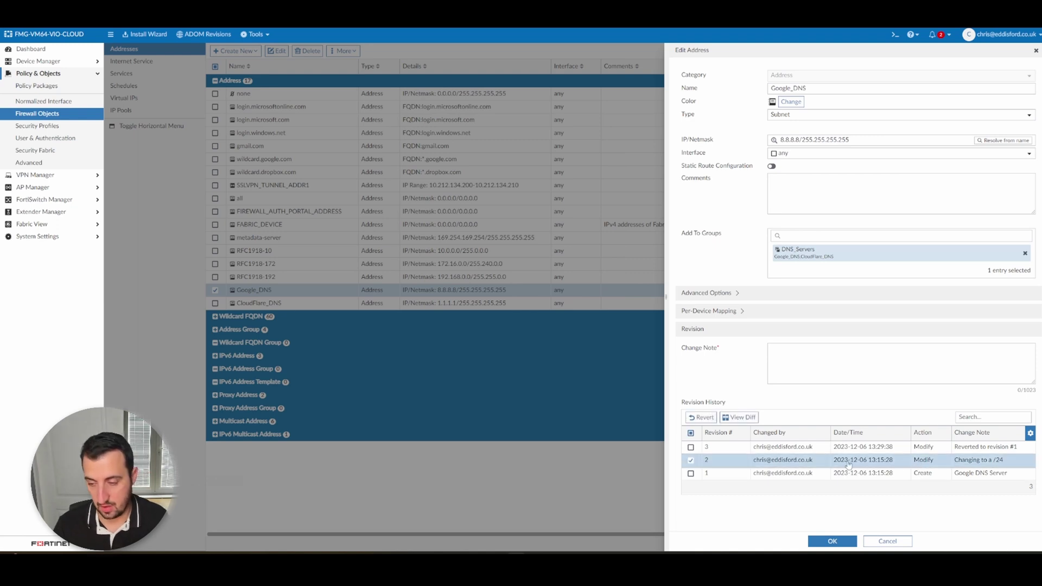
left_click(755, 474, "shift")
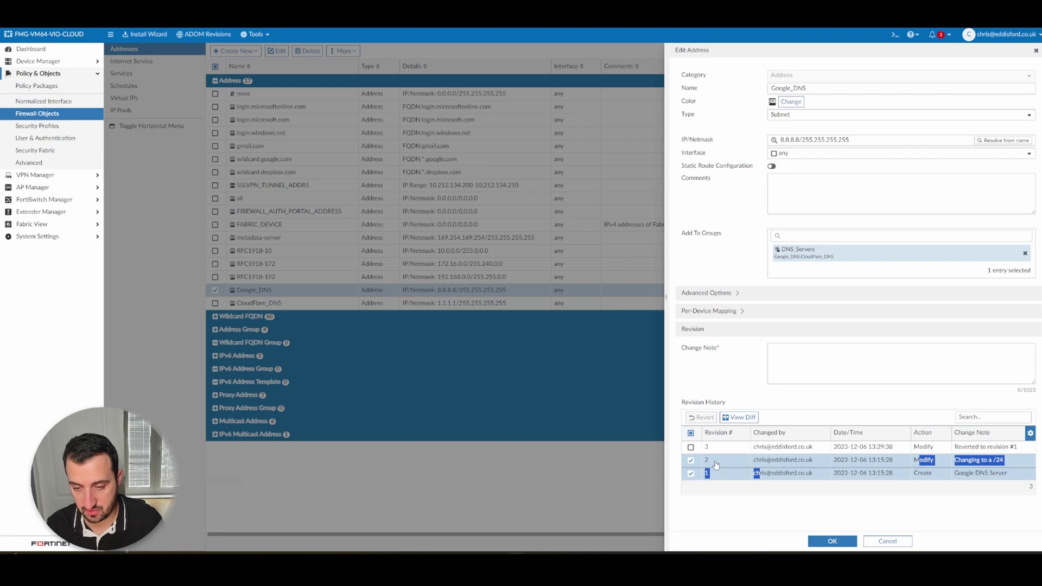
left_click(741, 417)
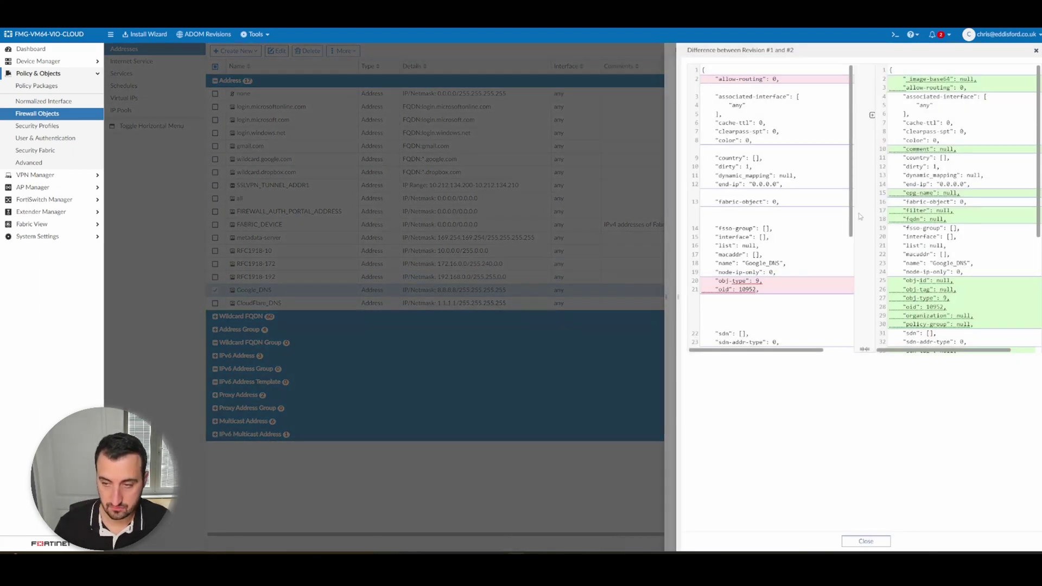
- Highlight the subnet mask change from 255.255.255.255 in revision 1 to 255.255.255.0 in revision 2
left_click_drag(855, 173, 852, 337)
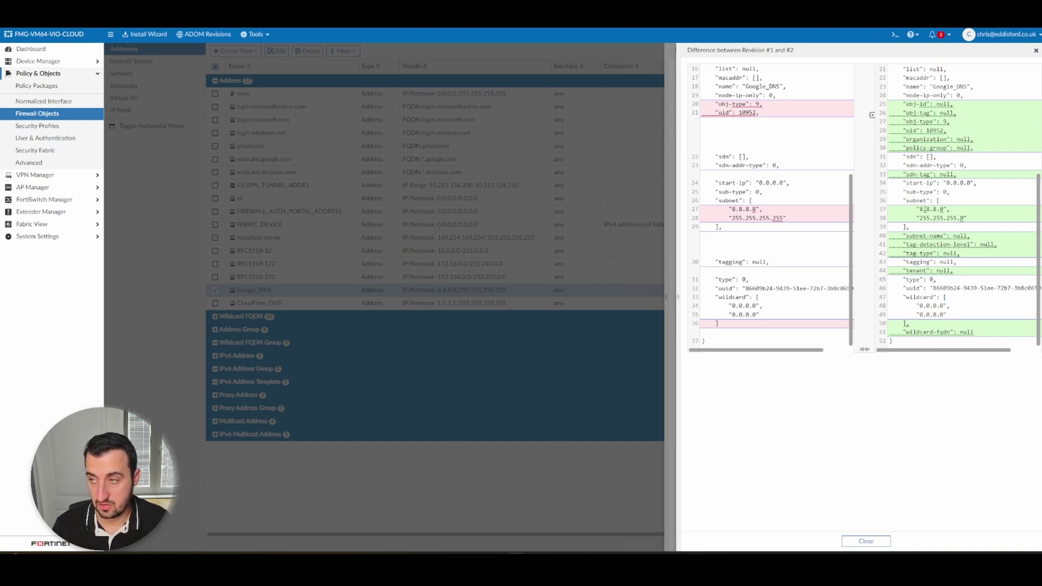
left_click_drag(715, 200, 804, 221)
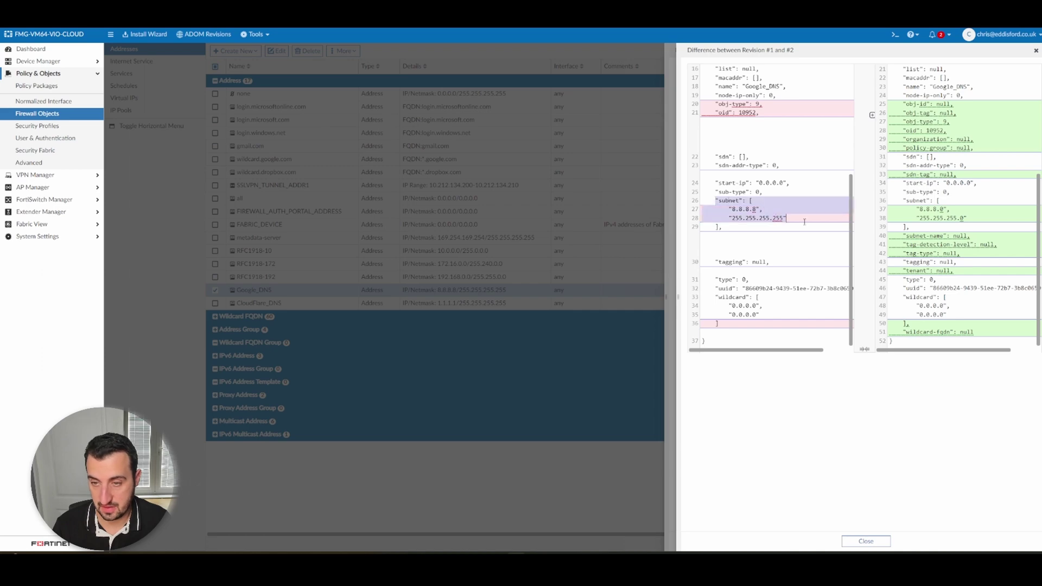
left_click_drag(903, 201, 954, 218)
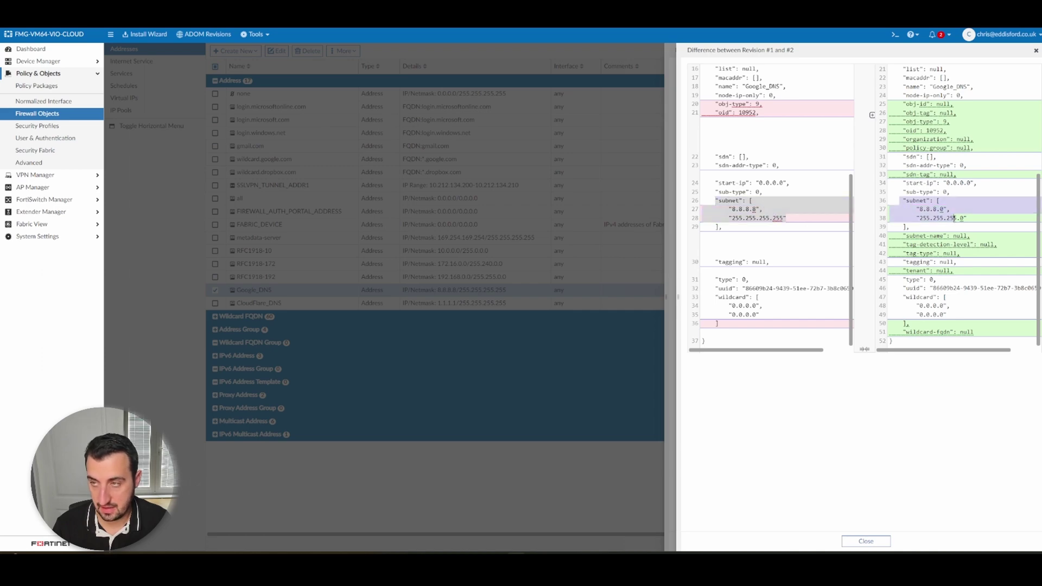
- Revert Google_DNS to revision 1, restoring 8.8.8.8/255.255.255.255
left_click(1036, 51)
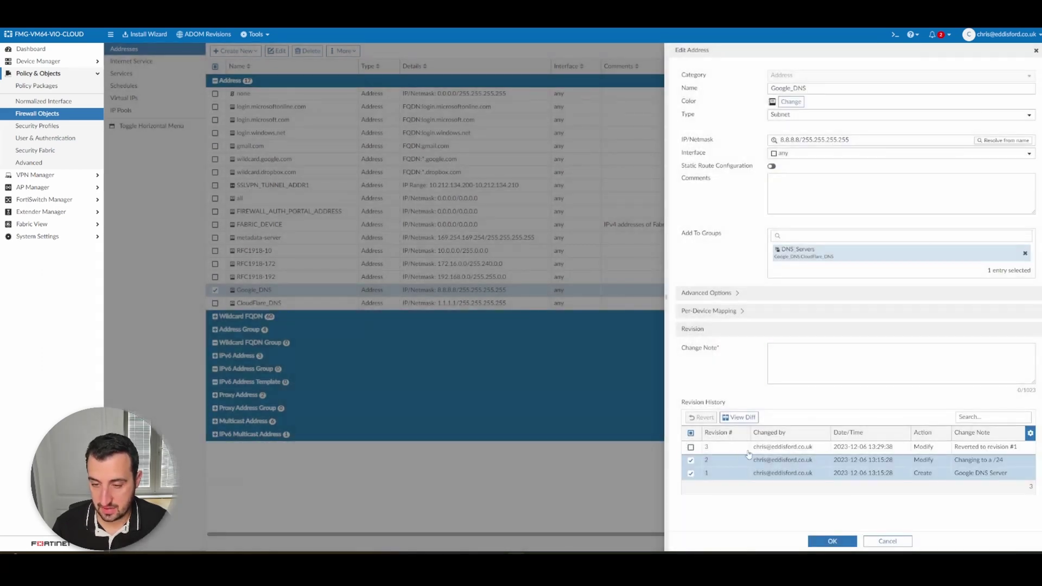
left_click(693, 460)
left_click(692, 474)
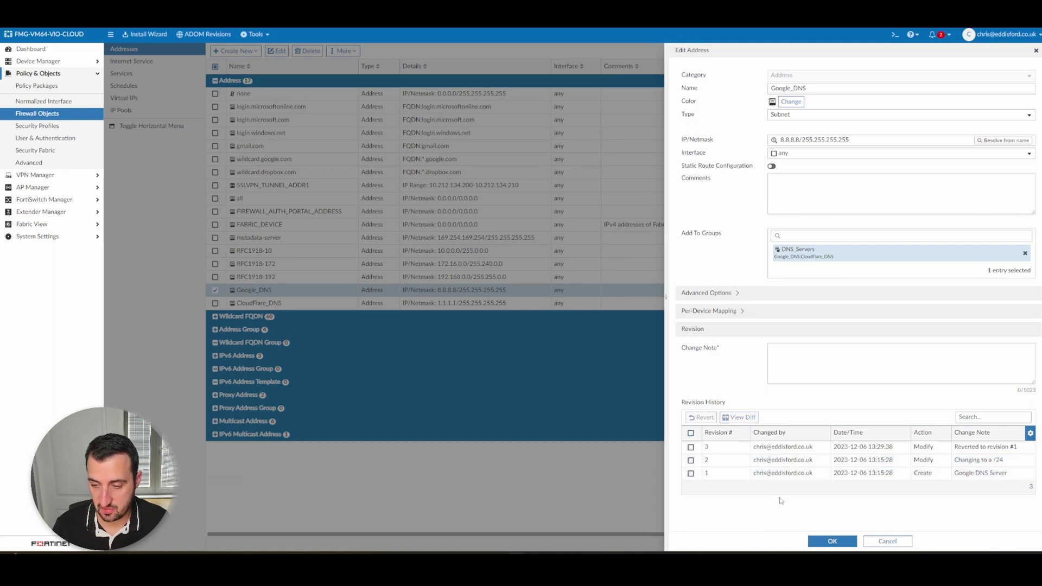
left_click(691, 474)
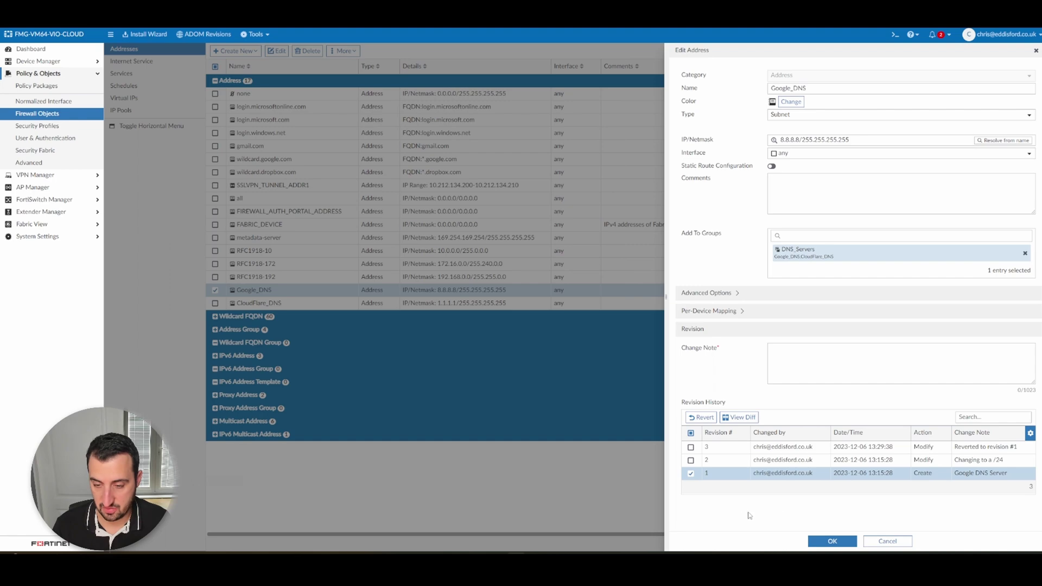
left_click(703, 417)
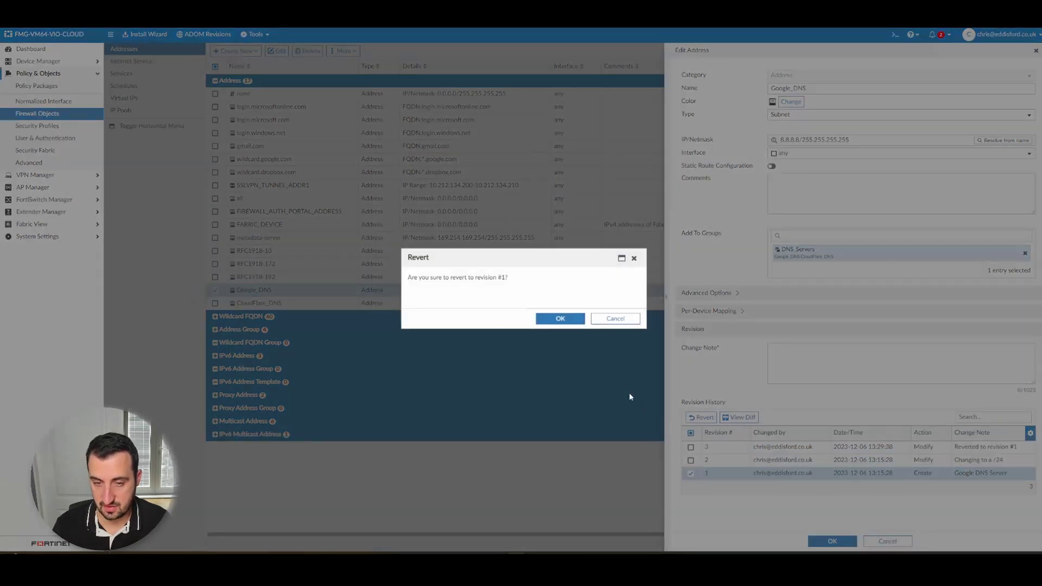
left_click(566, 323)
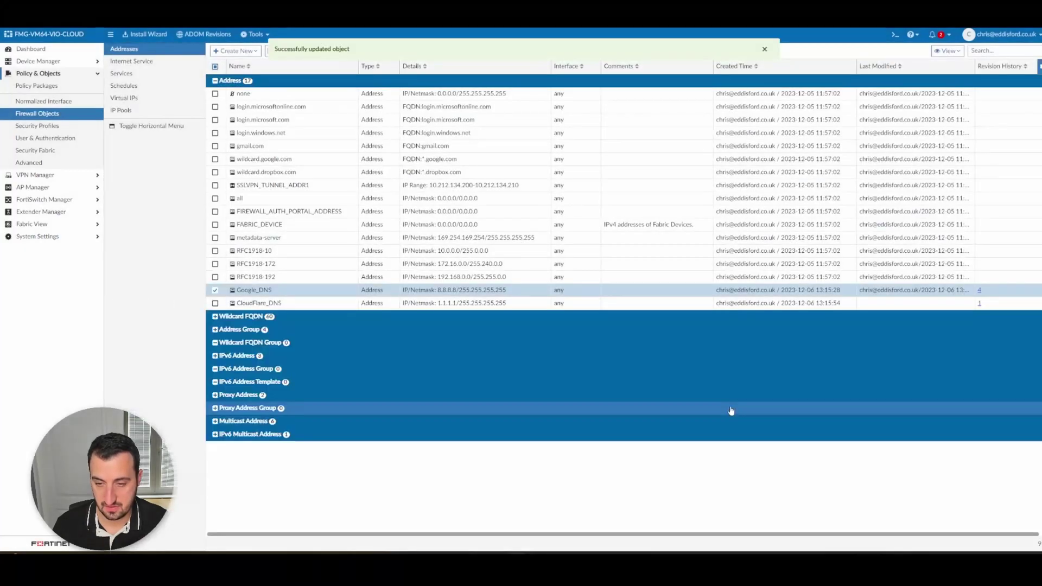